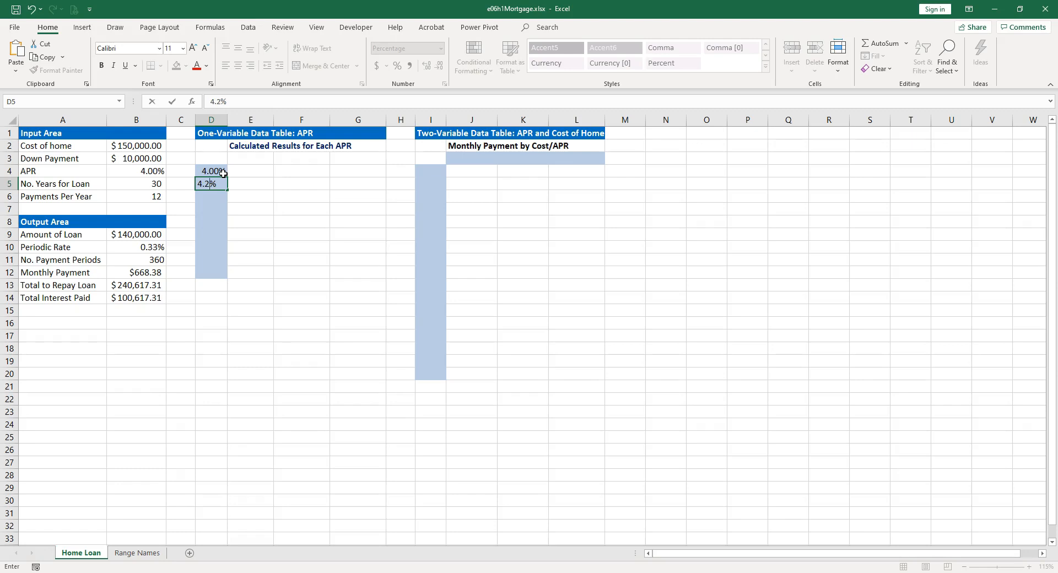
# - Enter 4.25% in D5 below the 4.00% rate and extend the APR series down to D12
pyautogui.click(219, 194)
pyautogui.moveTo(214, 171); pyautogui.dragTo(214, 184)
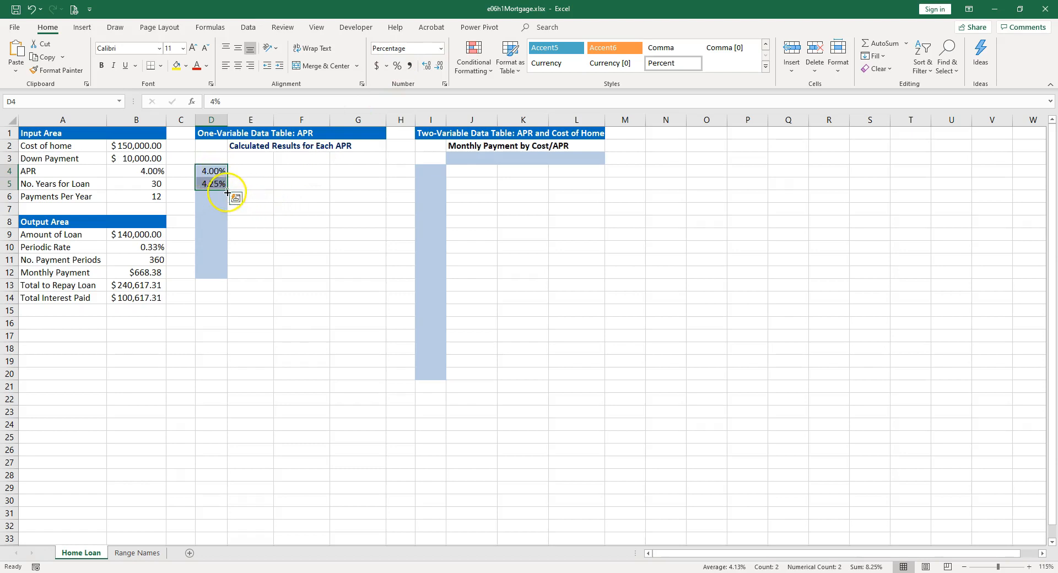
pyautogui.moveTo(228, 190); pyautogui.dragTo(231, 279)
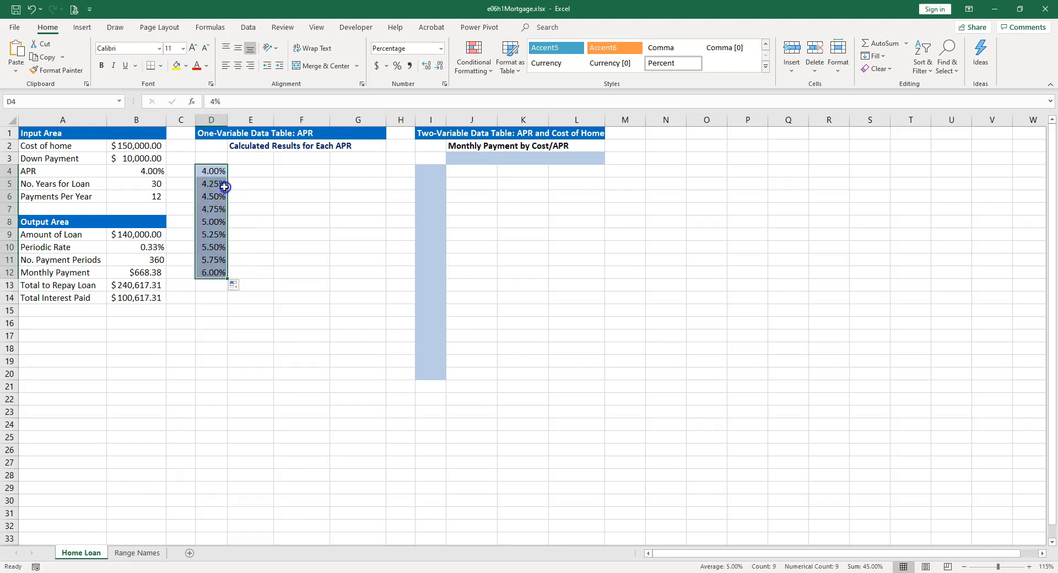
# - Undo the series fill and the 4.25% entry in D5
pyautogui.click(31, 10)
pyautogui.click(30, 10)
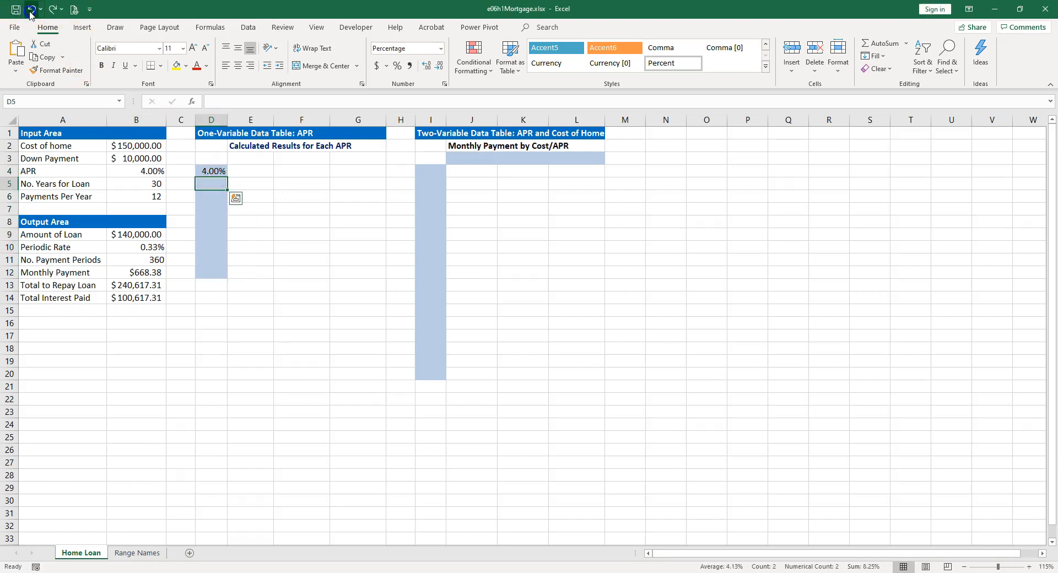
# - Fill D4:D12 with a linear column series of APRs from 4.00% to 6.00% in 0.25% increments
pyautogui.click(220, 172)
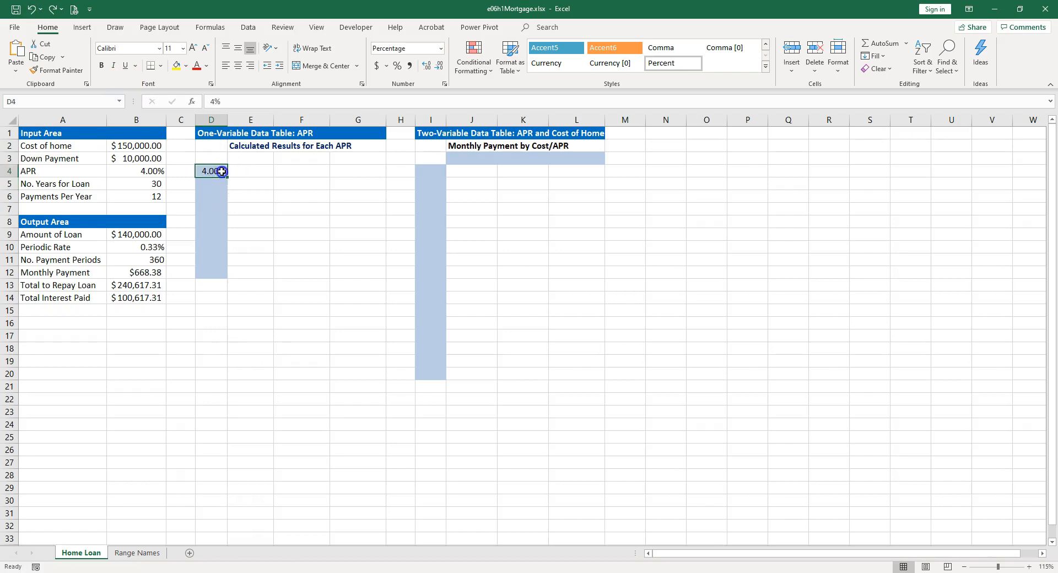
pyautogui.moveTo(213, 172); pyautogui.dragTo(222, 277)
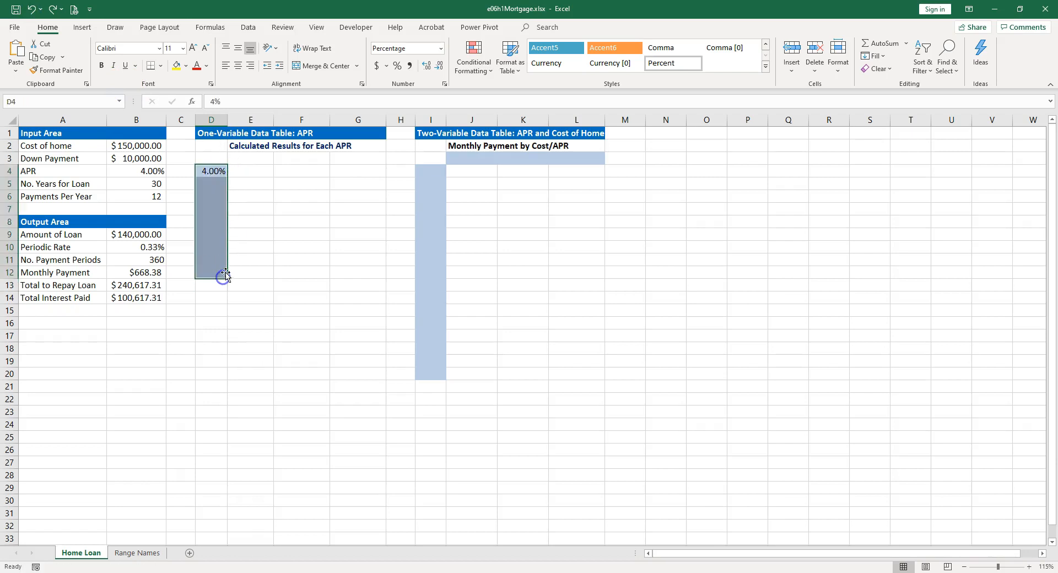
pyautogui.click(883, 60)
pyautogui.click(889, 147)
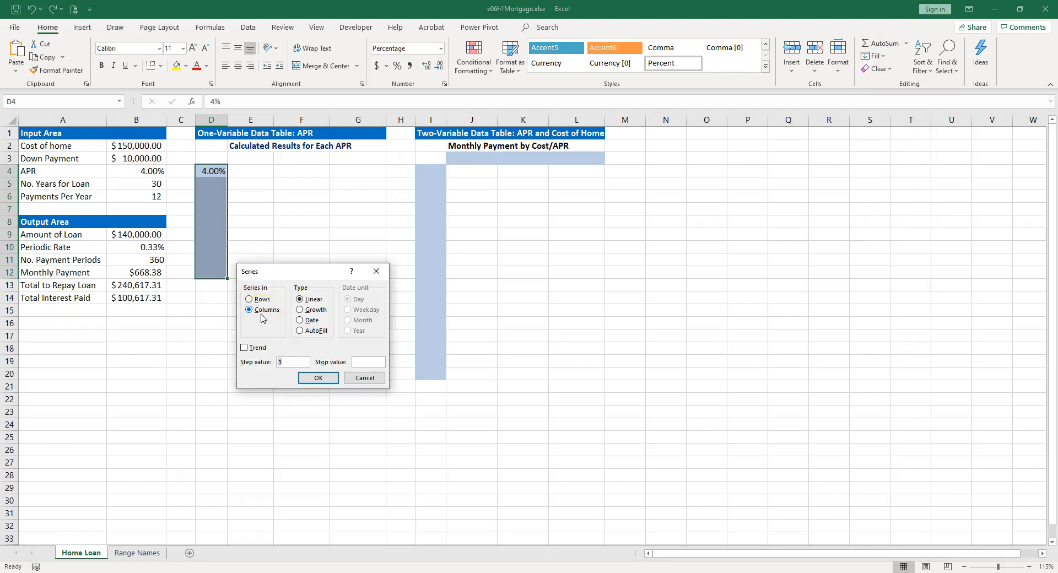
pyautogui.click(289, 361)
pyautogui.click(375, 361)
pyautogui.click(314, 377)
# - Reference the monthly payment in E3 with =B12 and the total to repay in F3 with =Total_to_Repay_Loan
pyautogui.click(249, 155)
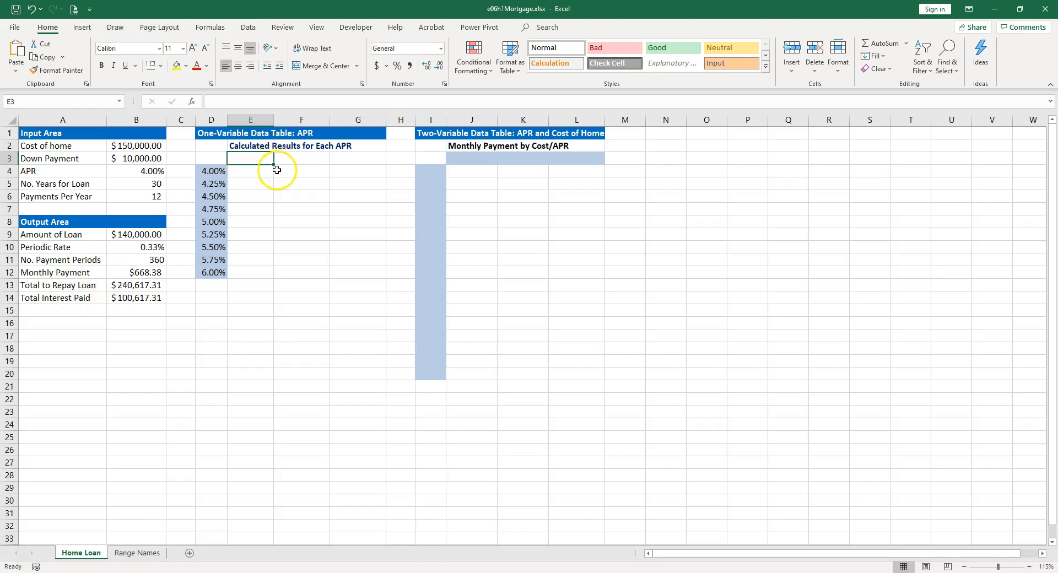
pyautogui.write('=')
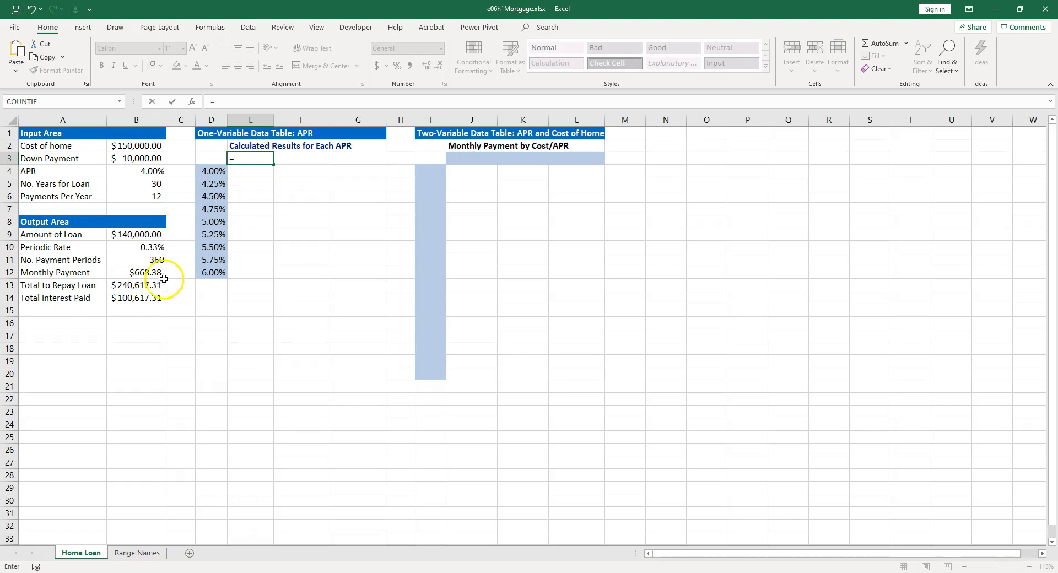
pyautogui.click(138, 271)
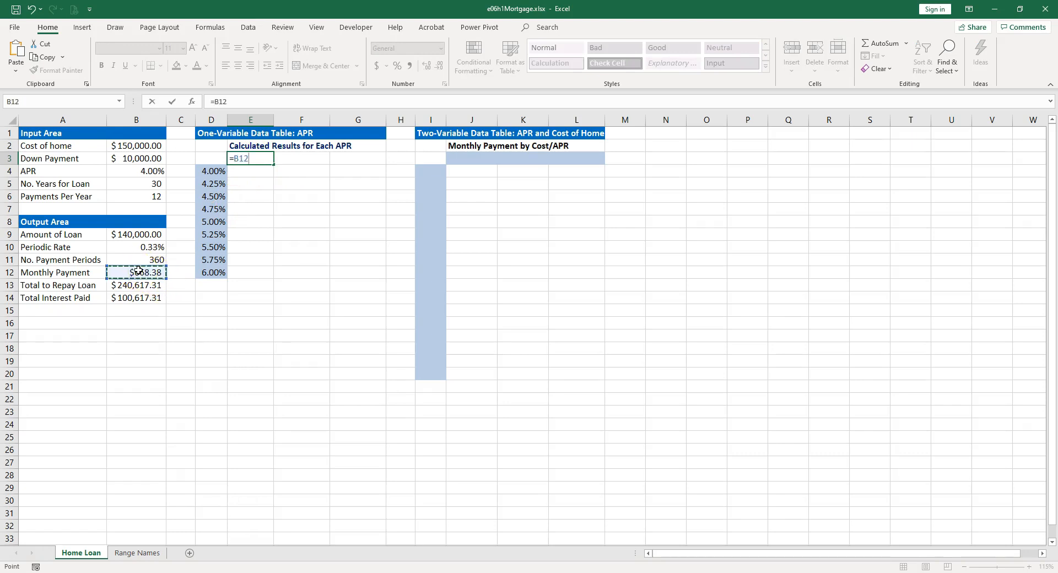
pyautogui.press('Return')
pyautogui.click(290, 160)
pyautogui.write('=')
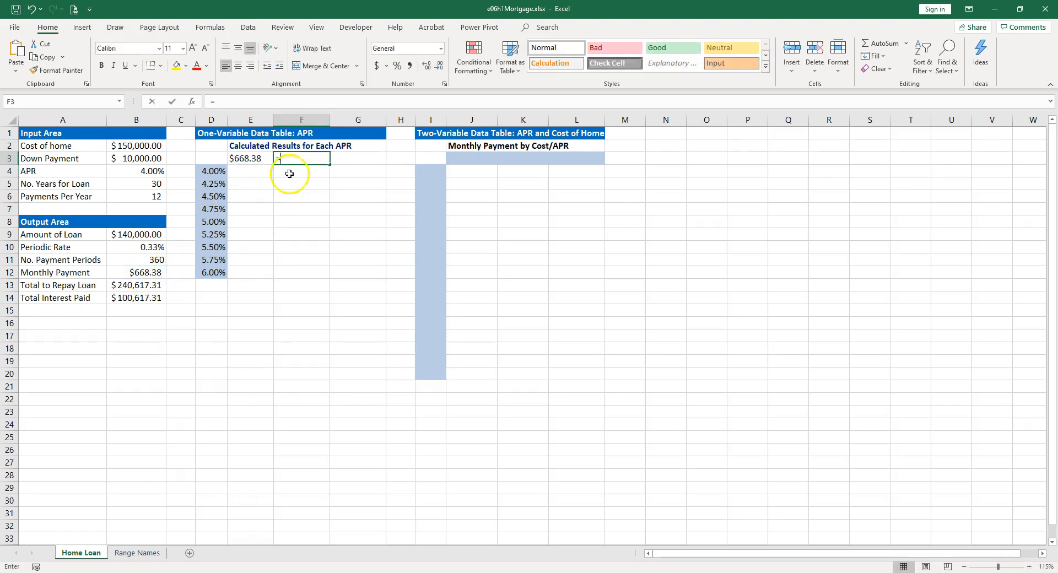
pyautogui.click(132, 285)
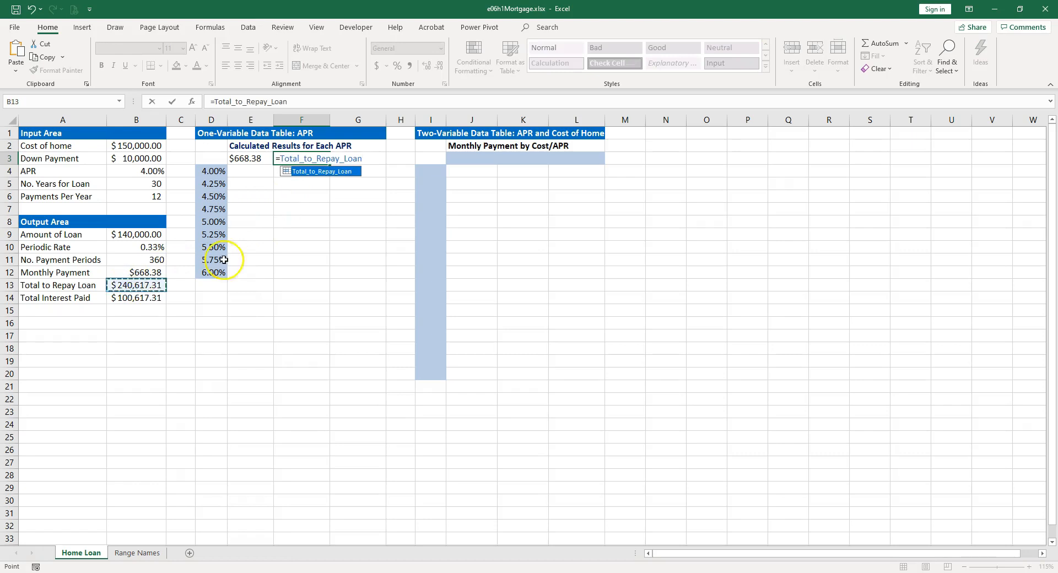
pyautogui.hotkey('ctrl', 'Return')
pyautogui.click(348, 160)
pyautogui.write('=')
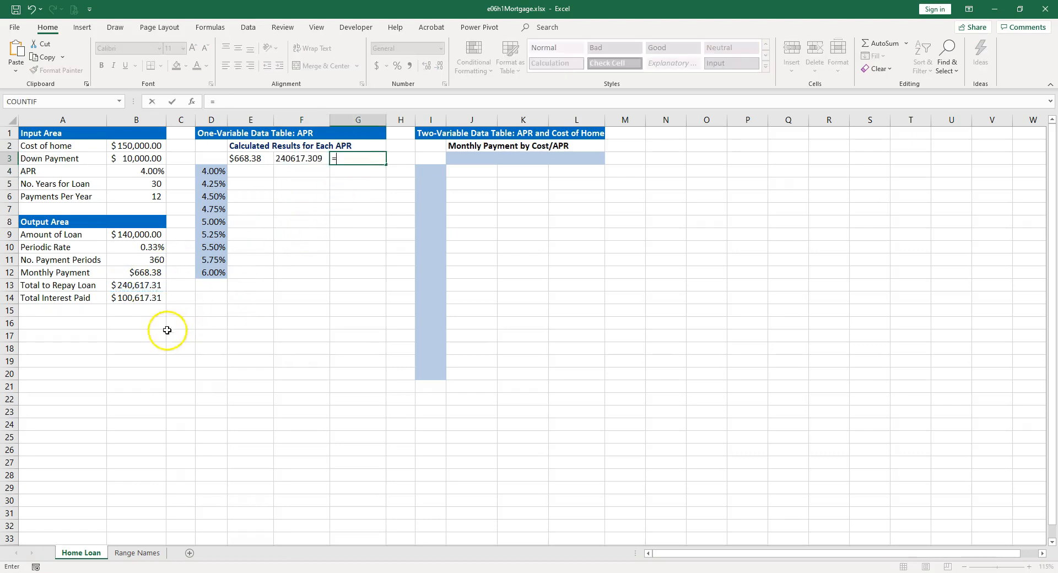
pyautogui.click(138, 298)
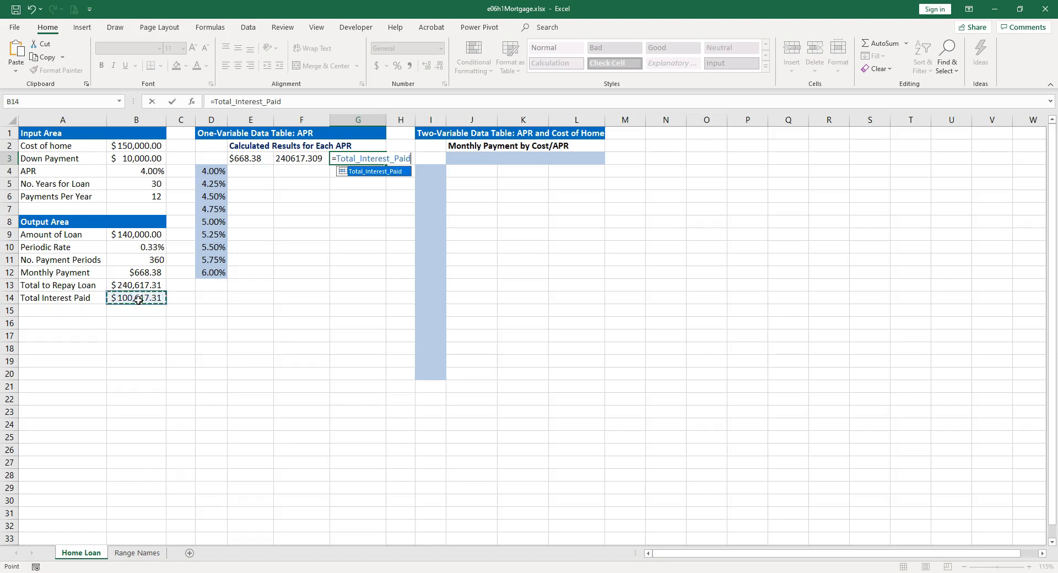
pyautogui.press('Escape')
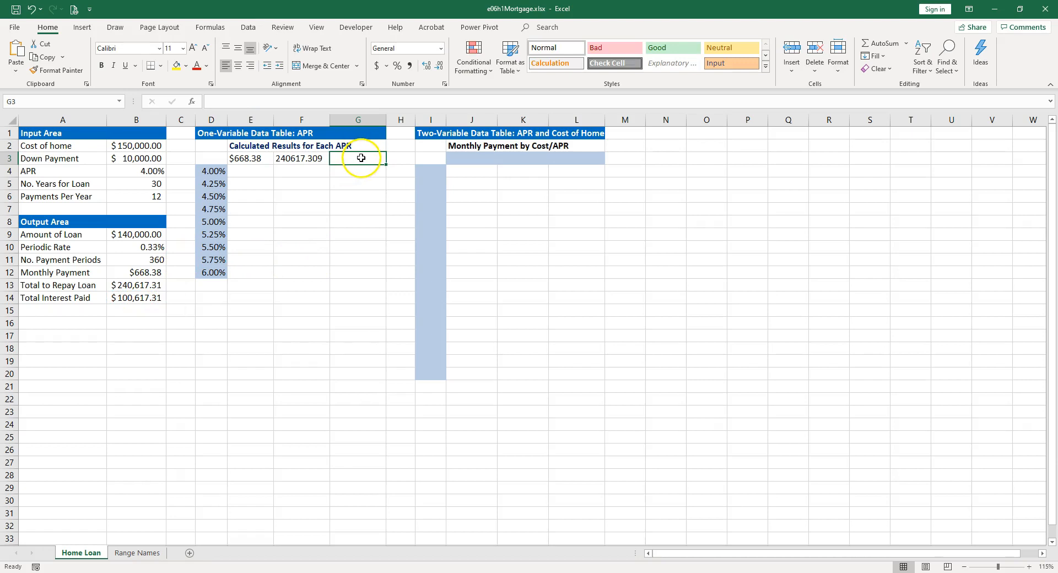
# - Enter the formula =Total_Interest_Paid in G3 using the defined range name
pyautogui.write('=')
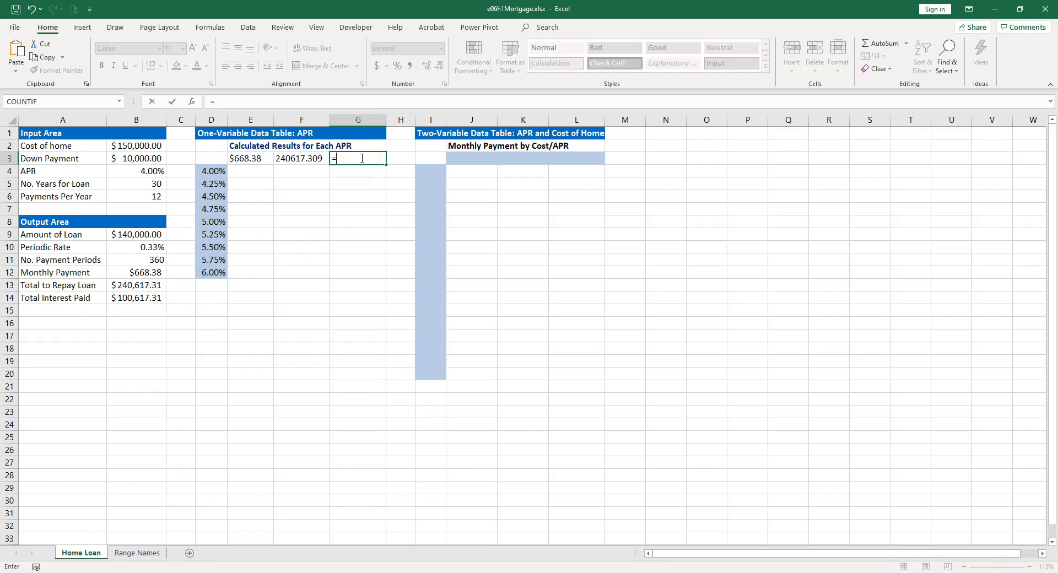
pyautogui.write('tot')
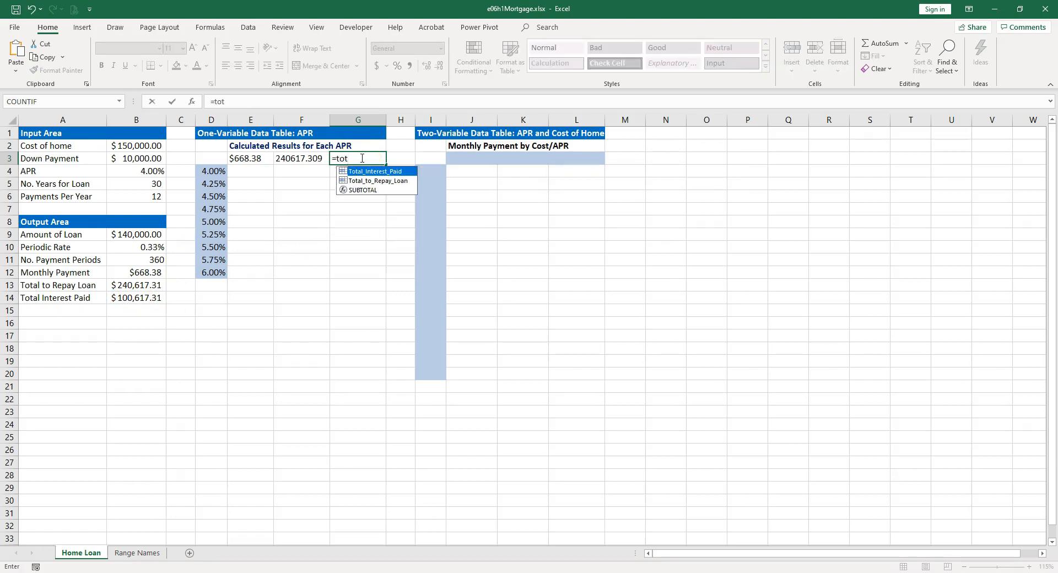
pyautogui.doubleClick(373, 170)
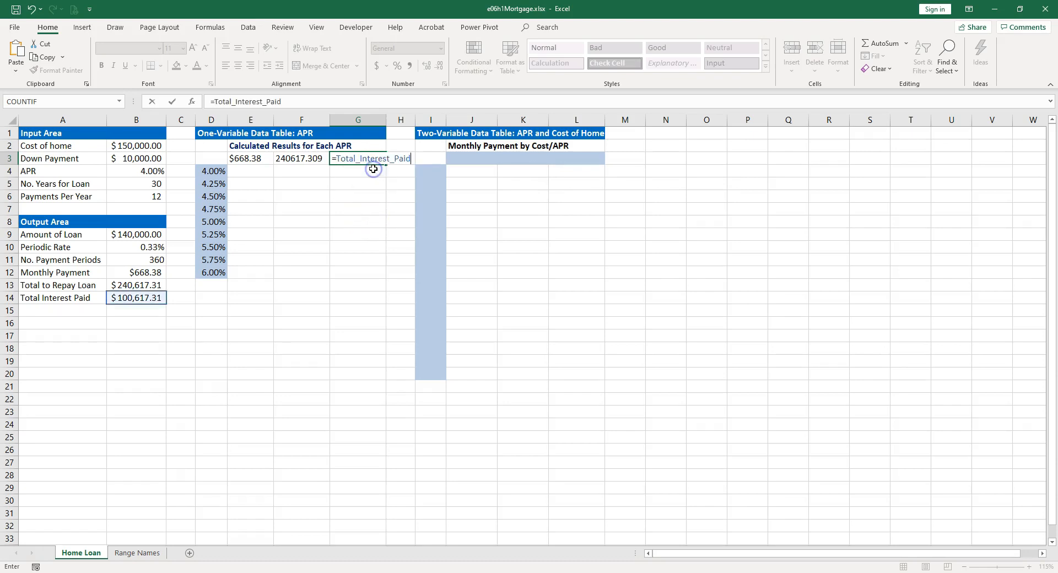
pyautogui.press('Return')
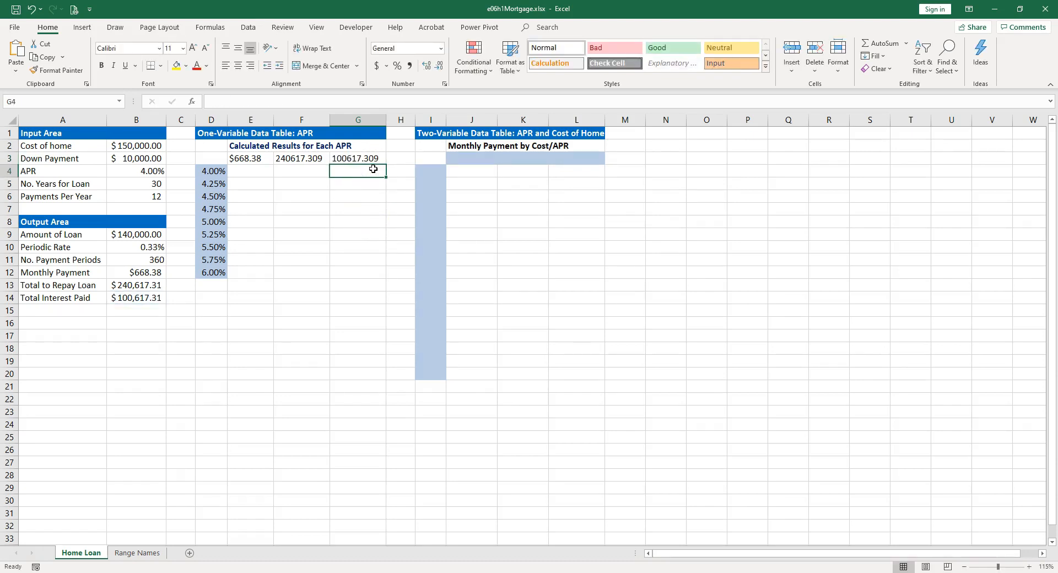
# - Apply the custom number format "Payment" to E3 so the formula result displays as a column heading
pyautogui.click(253, 159)
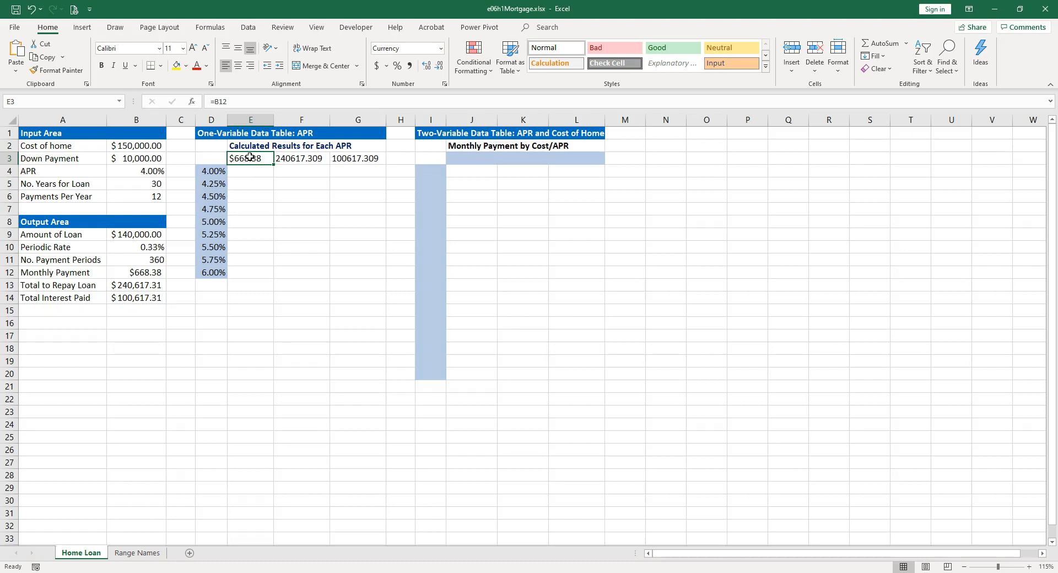
pyautogui.rightClick(250, 157)
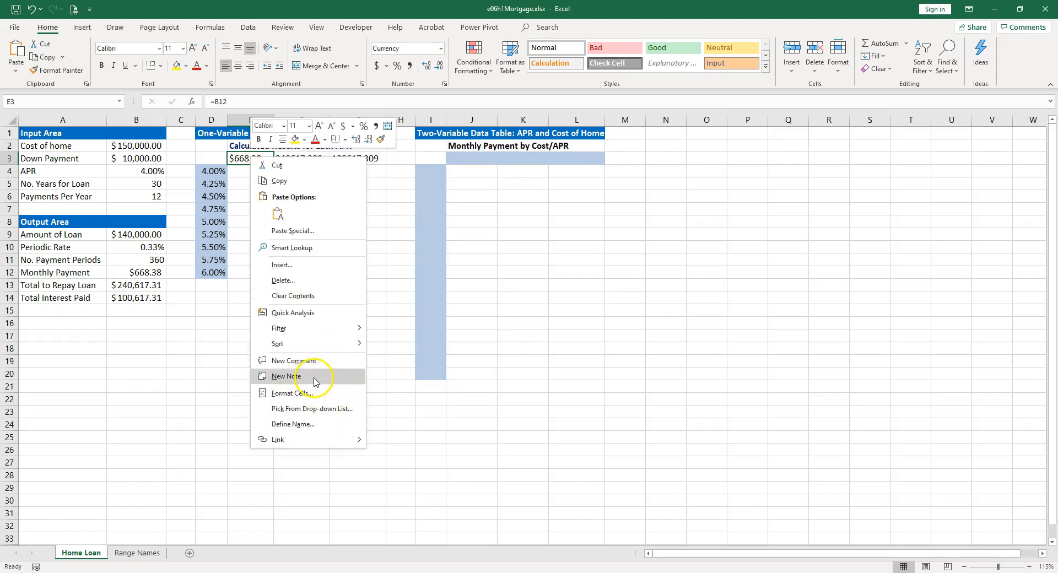
pyautogui.click(298, 393)
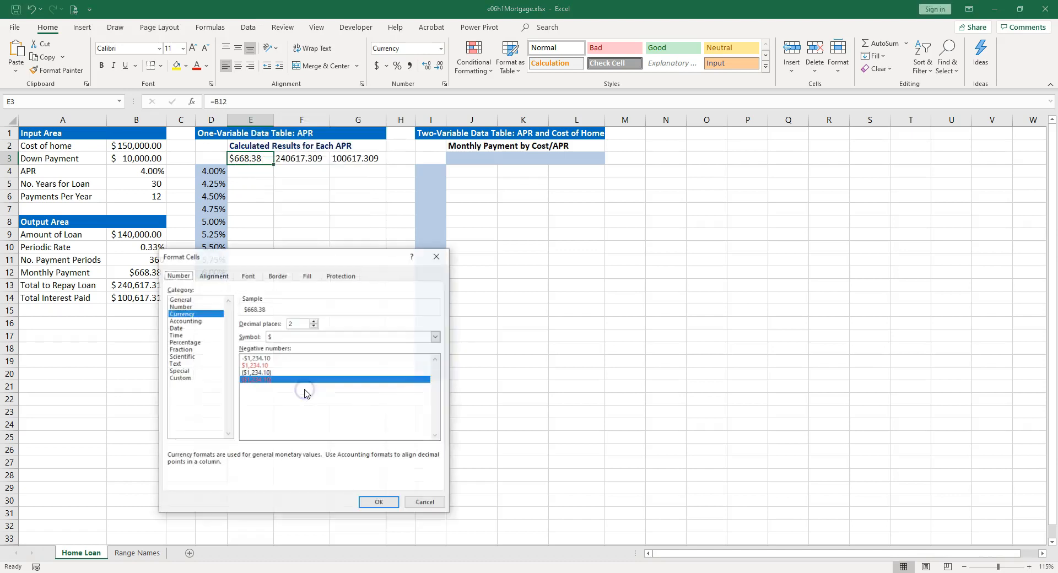
pyautogui.click(182, 378)
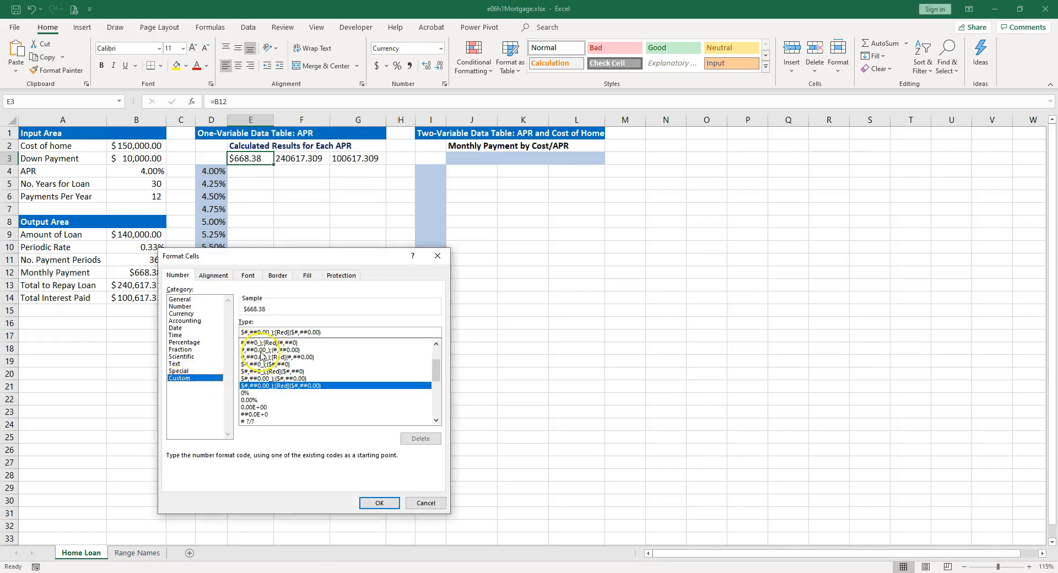
pyautogui.moveTo(438, 371); pyautogui.dragTo(438, 348)
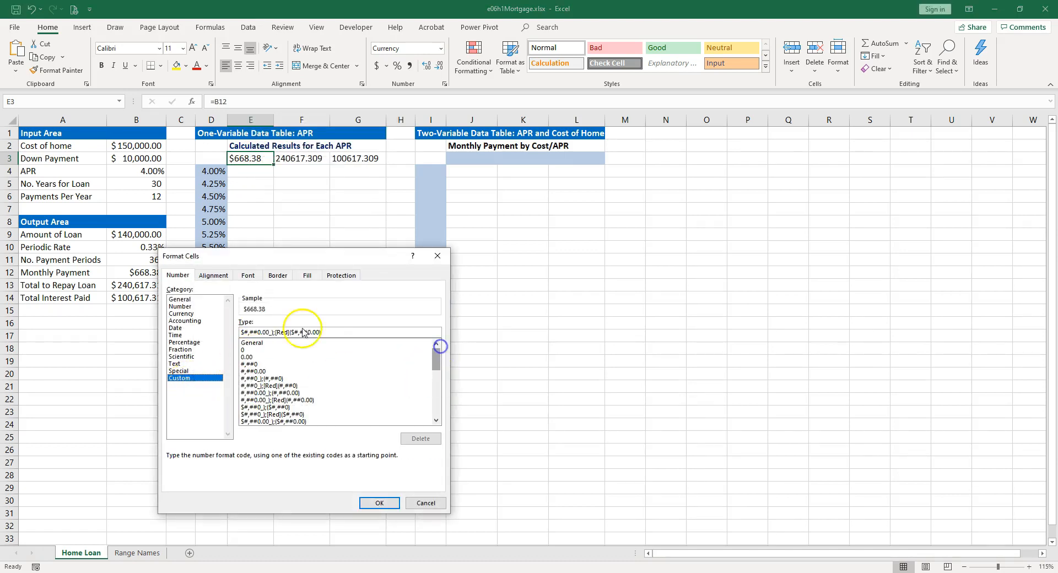
pyautogui.click(273, 344)
pyautogui.moveTo(280, 332); pyautogui.dragTo(228, 323)
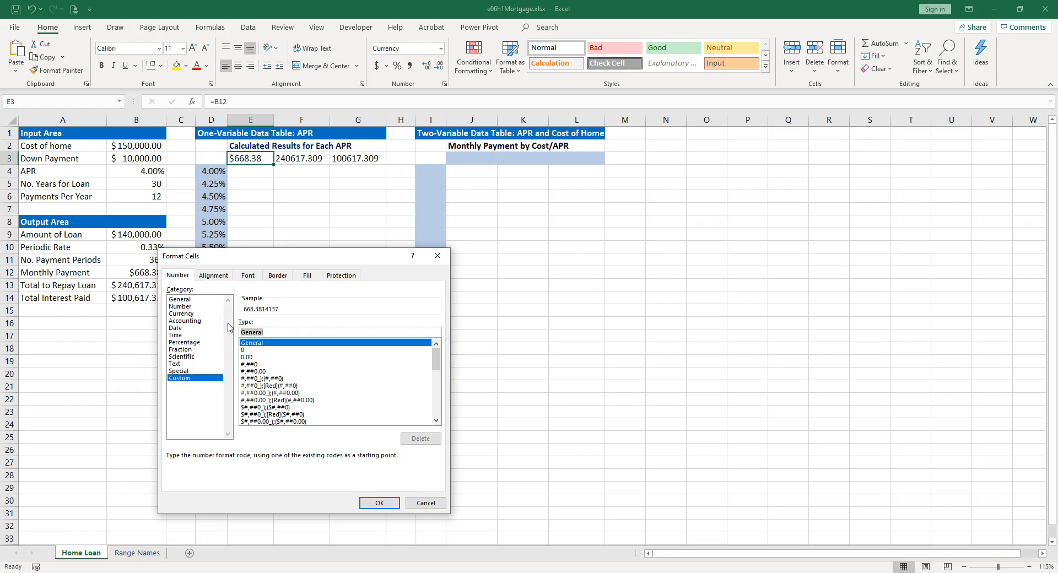
pyautogui.write('"Payment')
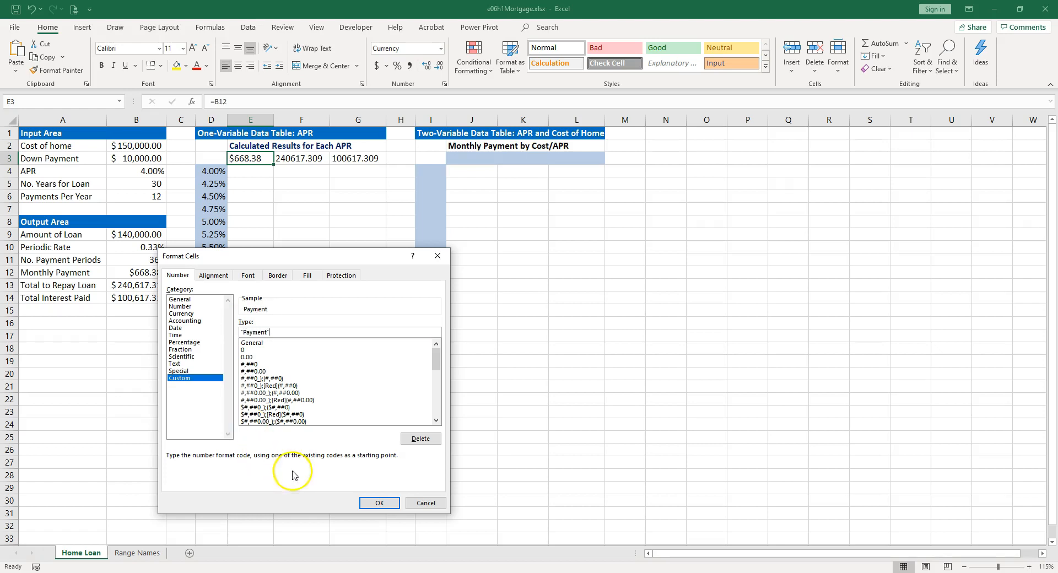
pyautogui.click(387, 506)
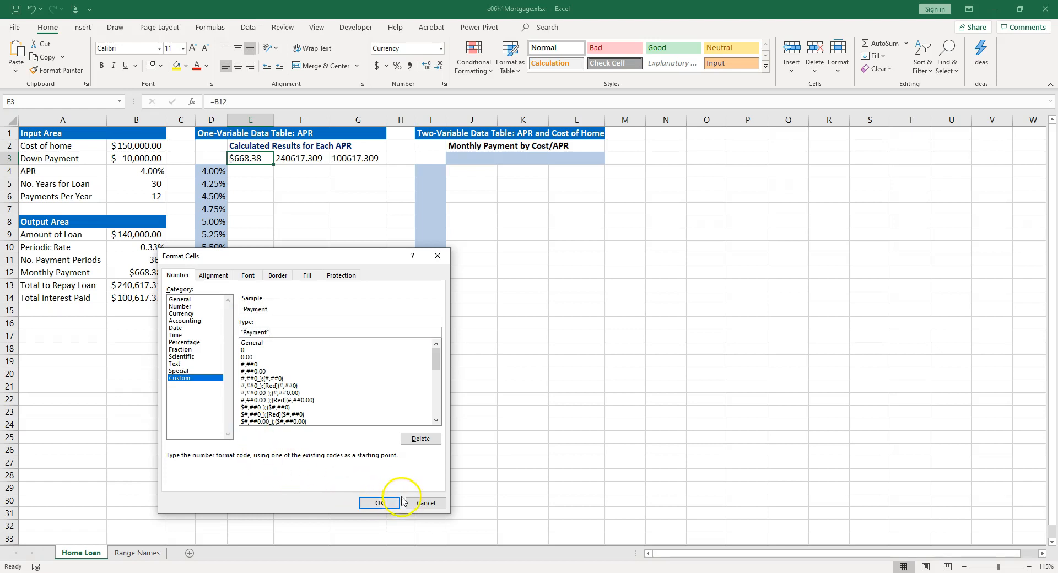
pyautogui.click(386, 506)
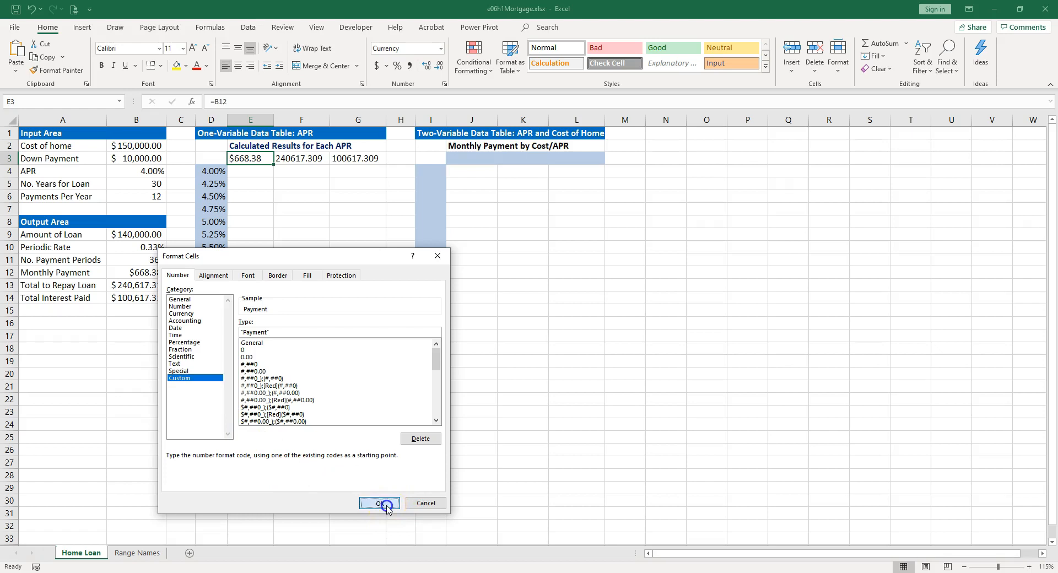
# - Apply the custom number format "Total Repaid" to F3
pyautogui.press('Right')
pyautogui.hotkey('ctrl', '1')
pyautogui.write('"Total Repaid"')
pyautogui.click(431, 509)
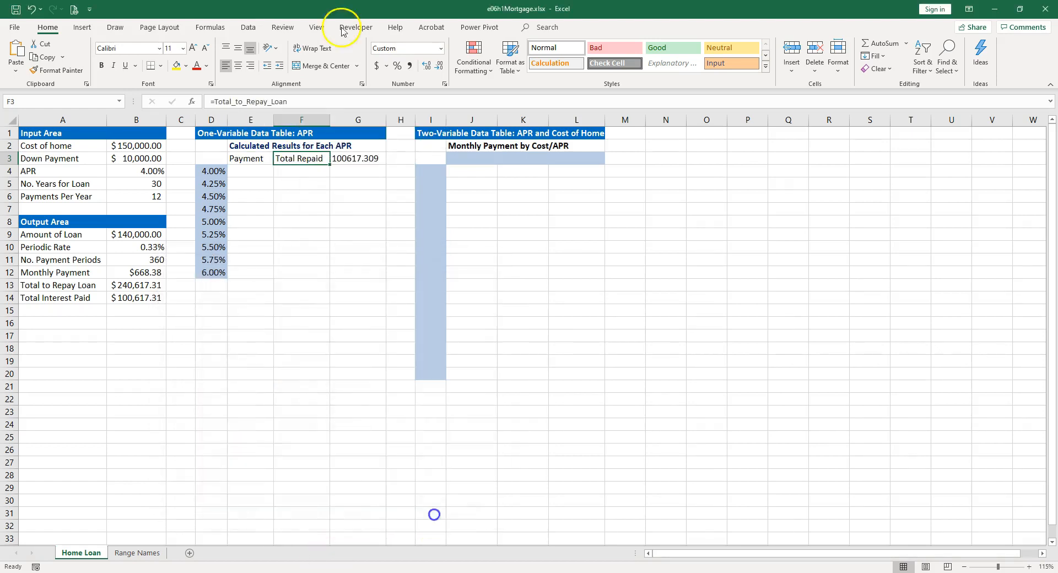
# - Apply the custom number format "Total Interest" to G3
pyautogui.rightClick(358, 158)
pyautogui.click(444, 413)
pyautogui.click(316, 384)
pyautogui.write('"Total Interest"')
pyautogui.press('Return')
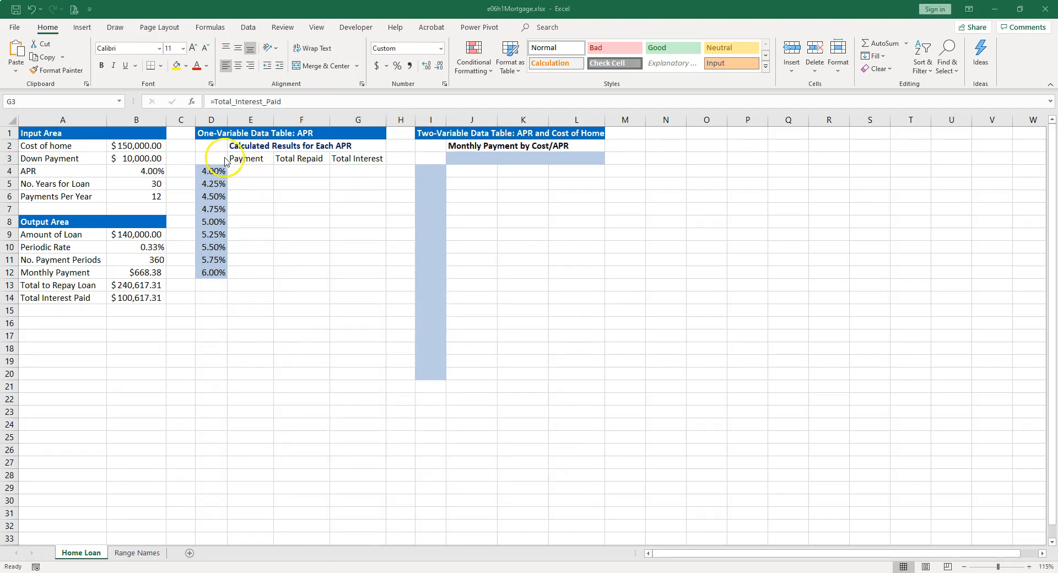
# - Examine the data table range D3:G12 and the monthly payment, total to repay and total interest formulas in B12:B14
pyautogui.moveTo(216, 158); pyautogui.dragTo(351, 273)
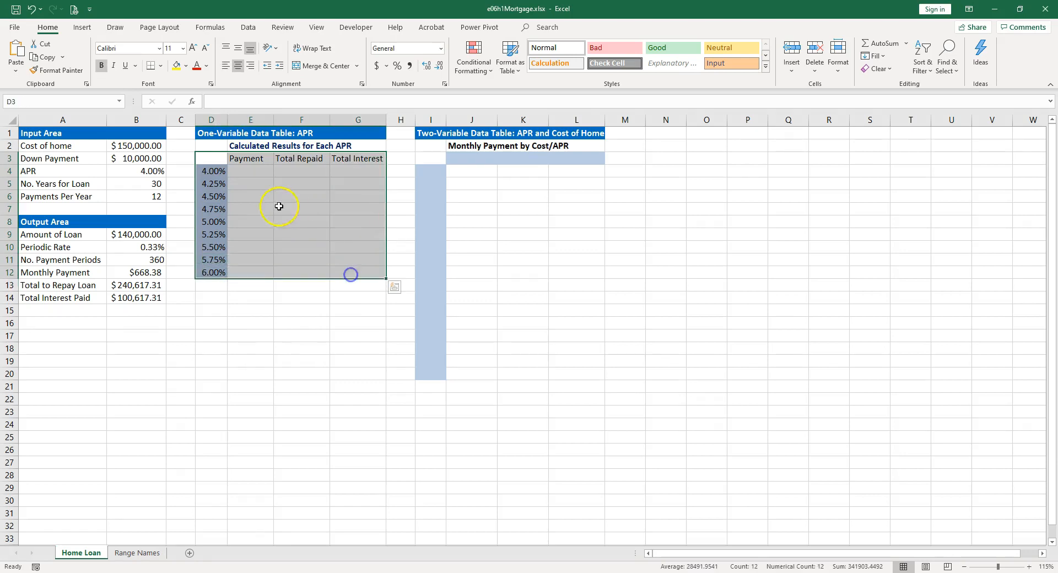
pyautogui.click(212, 171)
pyautogui.click(262, 170)
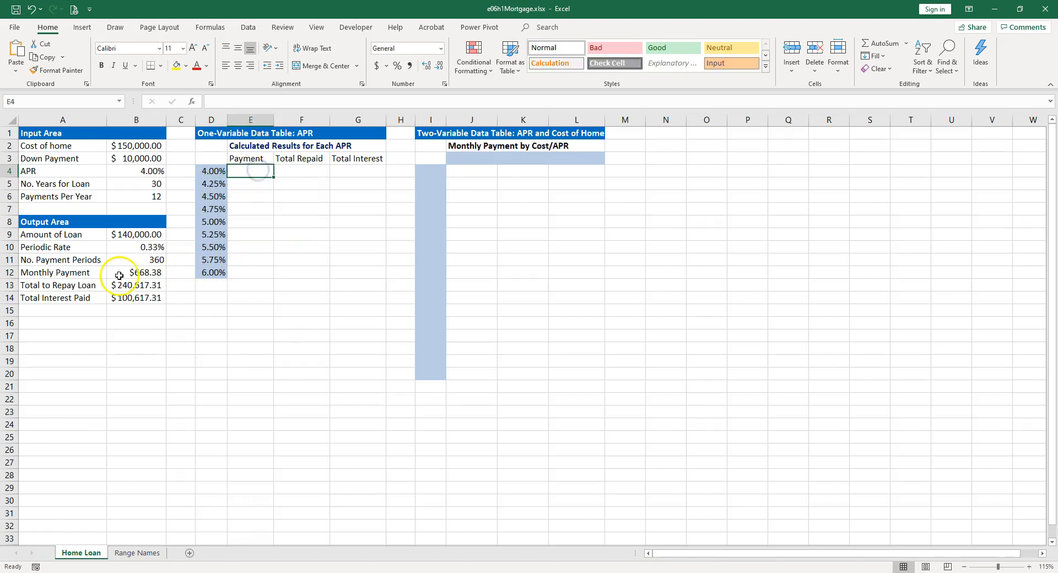
pyautogui.click(143, 273)
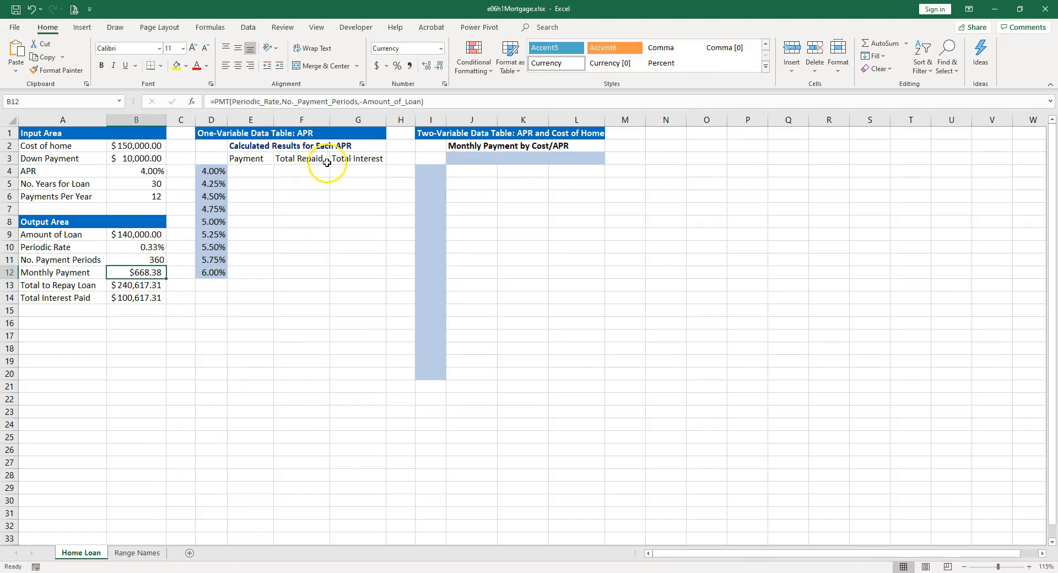
pyautogui.click(133, 285)
pyautogui.click(134, 297)
# - Set the APR in B4 to 4.5% and check the monthly payment in B12
pyautogui.click(152, 173)
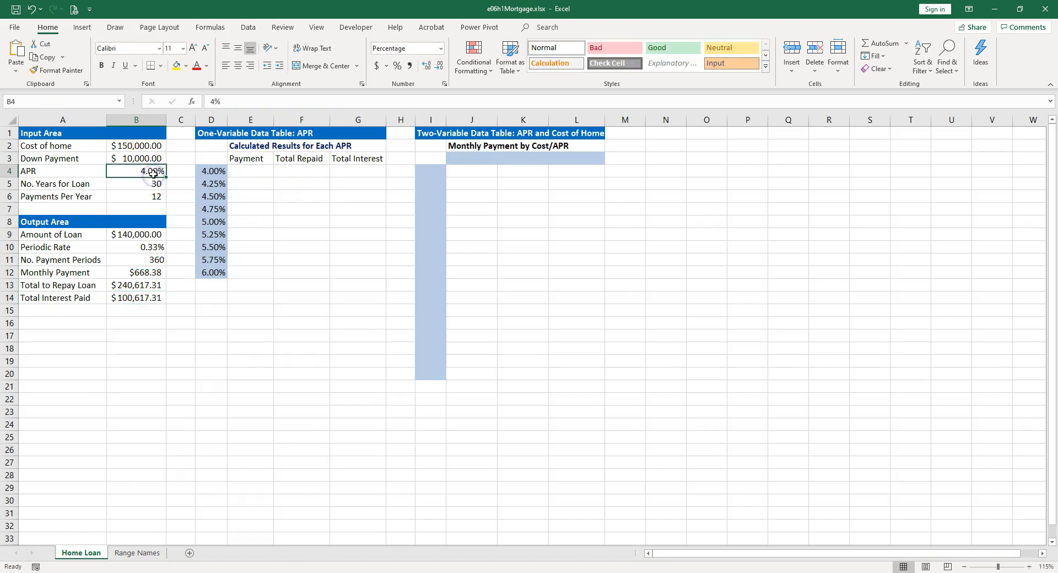
pyautogui.write('4.5')
pyautogui.press('Return')
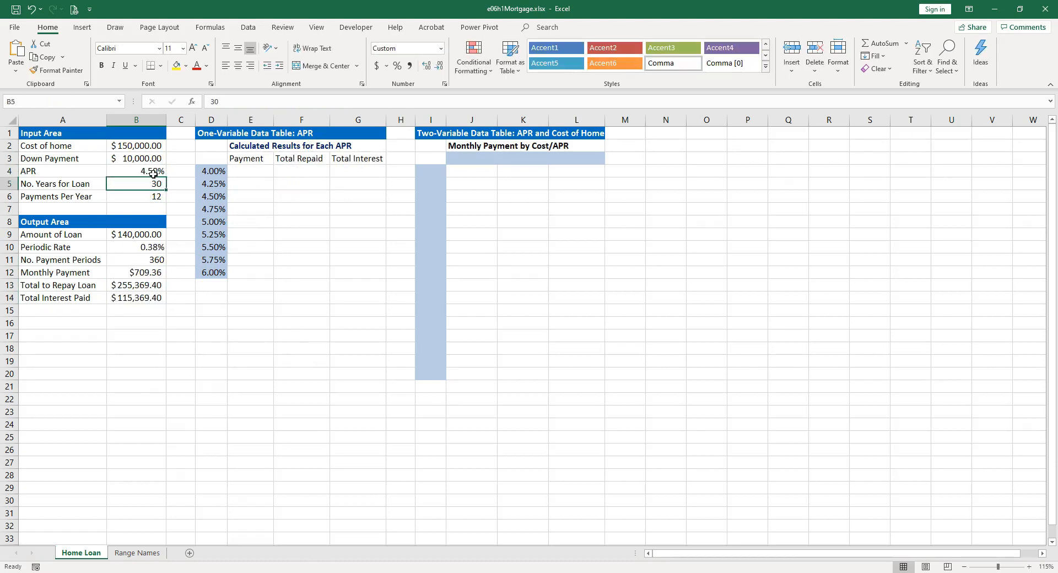
pyautogui.moveTo(247, 197); pyautogui.dragTo(368, 194)
pyautogui.click(147, 275)
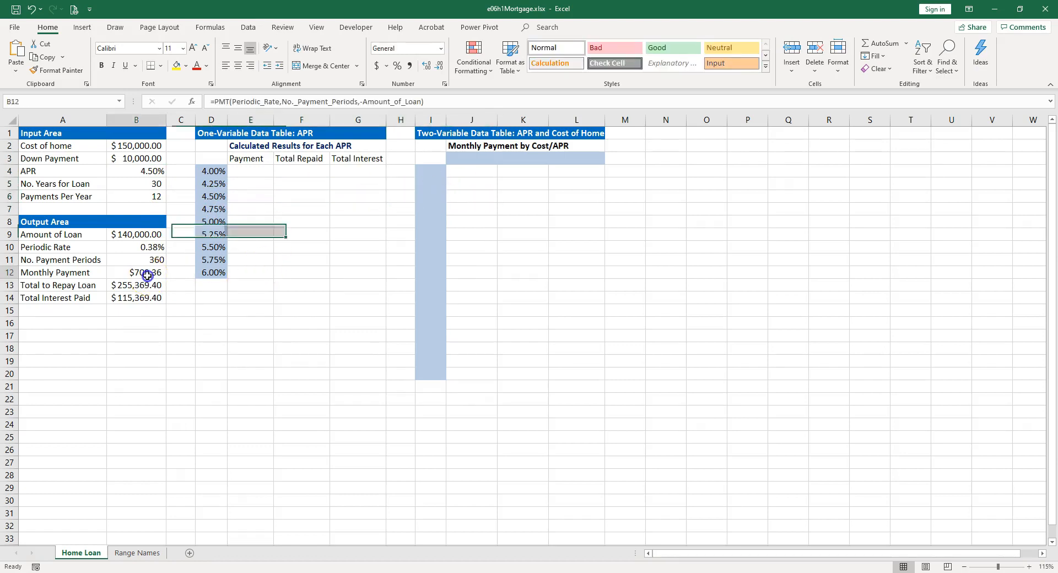
# - Check the three loan outputs in B12:B14 and undo the last APR change in B4
pyautogui.moveTo(147, 276); pyautogui.dragTo(144, 297)
pyautogui.click(32, 10)
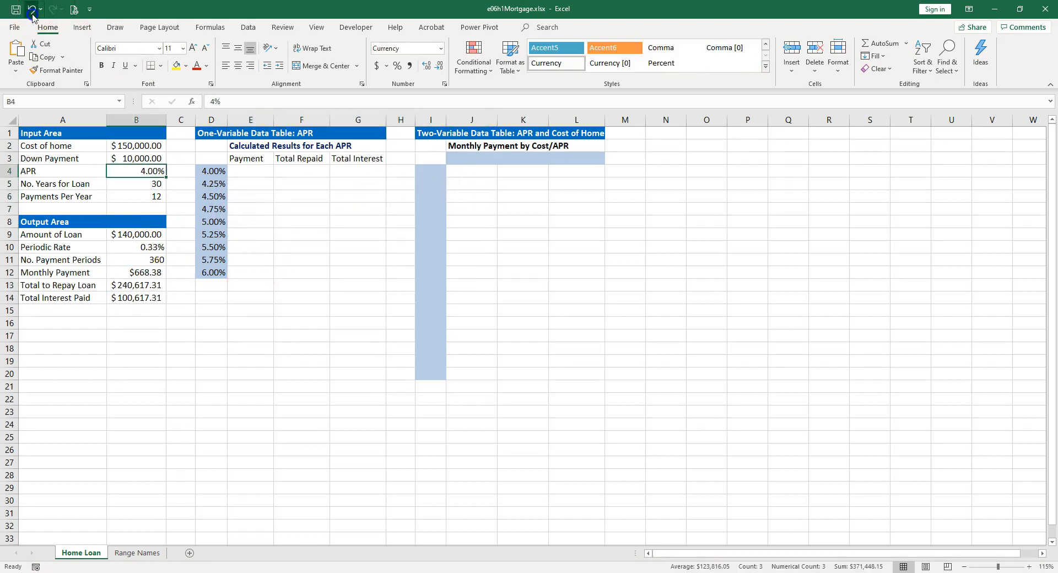
# - Create a one-variable data table over D3:G12 using the APR in B4 as the column input cell
pyautogui.moveTo(209, 157); pyautogui.dragTo(346, 268)
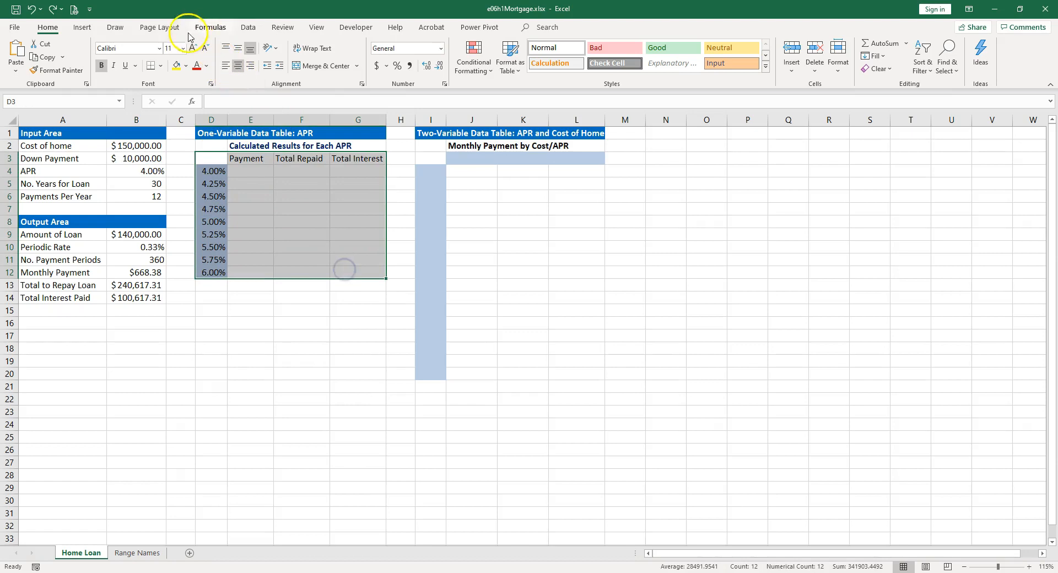
pyautogui.click(248, 27)
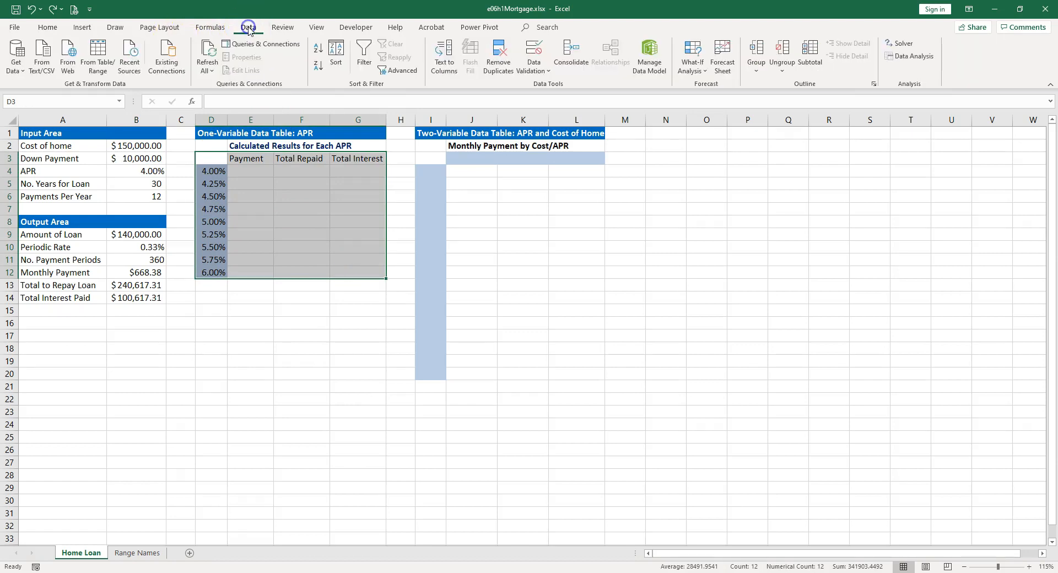
pyautogui.click(705, 71)
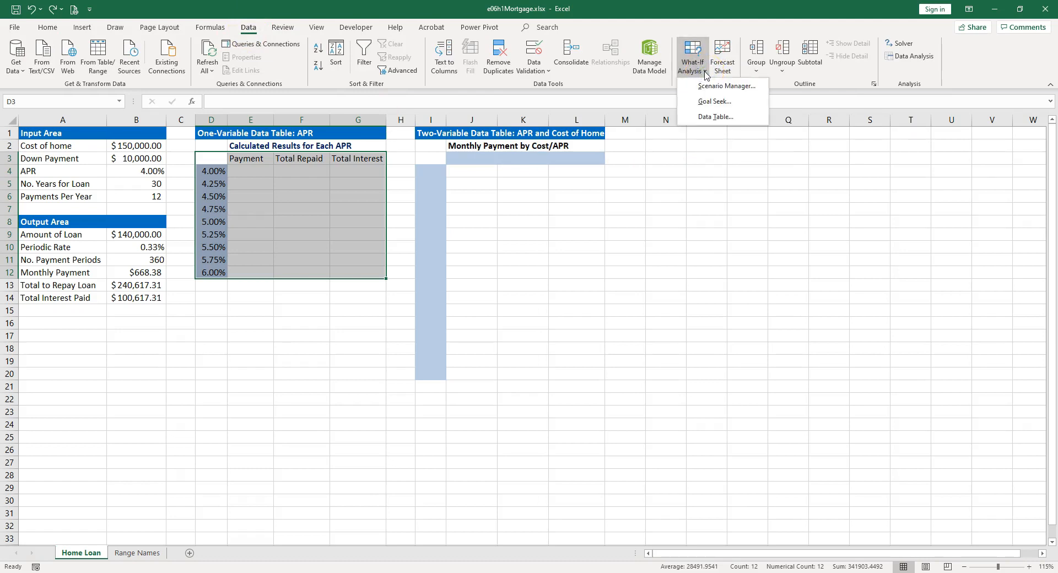
pyautogui.click(721, 118)
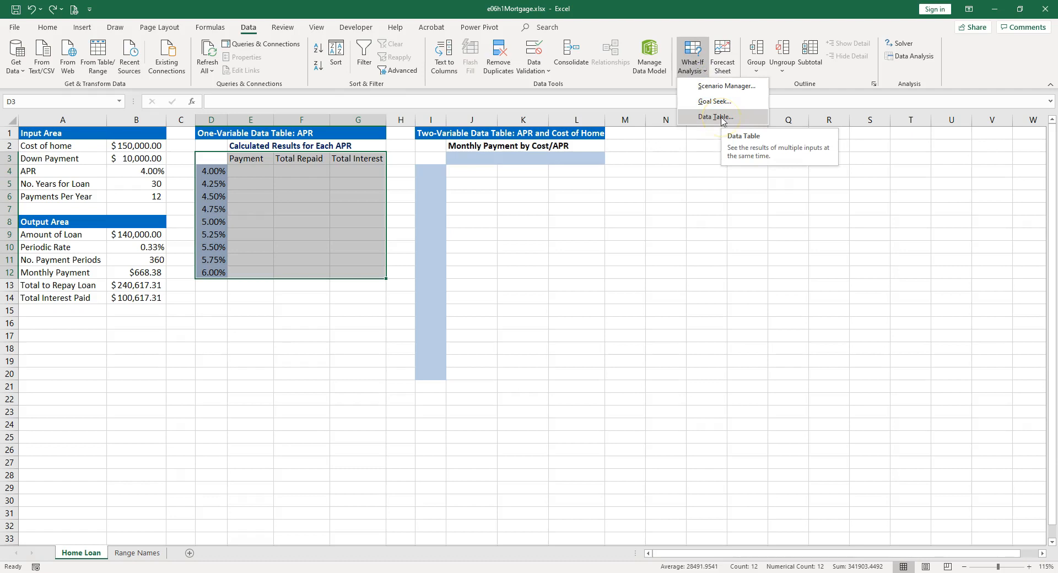
pyautogui.click(721, 117)
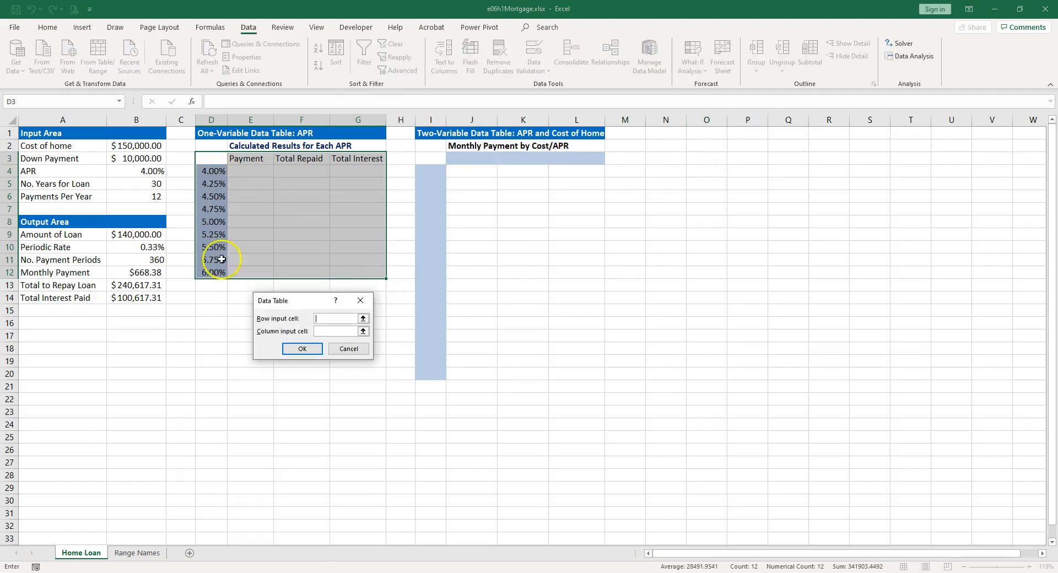
pyautogui.click(326, 331)
pyautogui.click(156, 170)
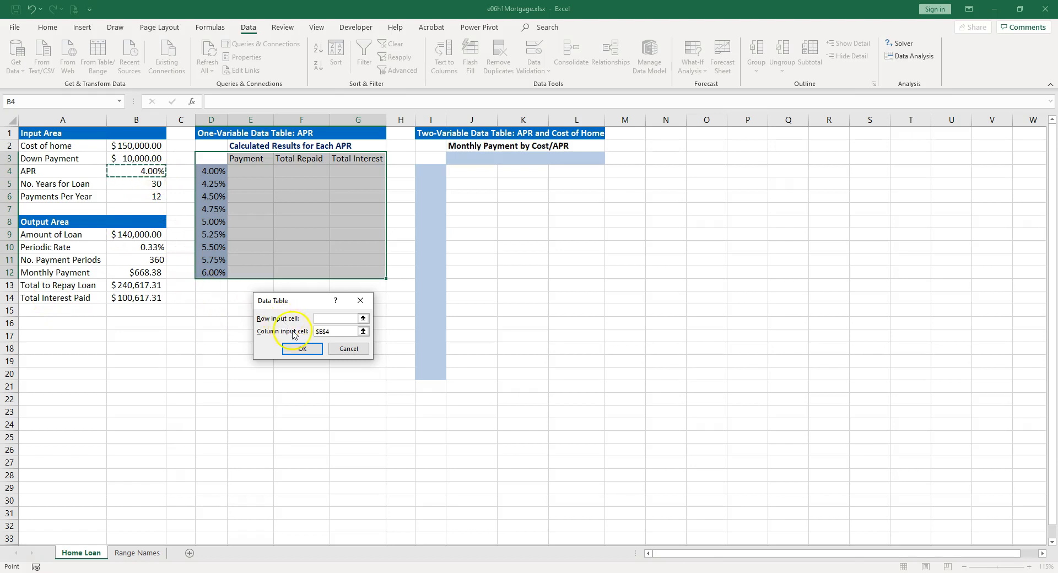
pyautogui.click(299, 350)
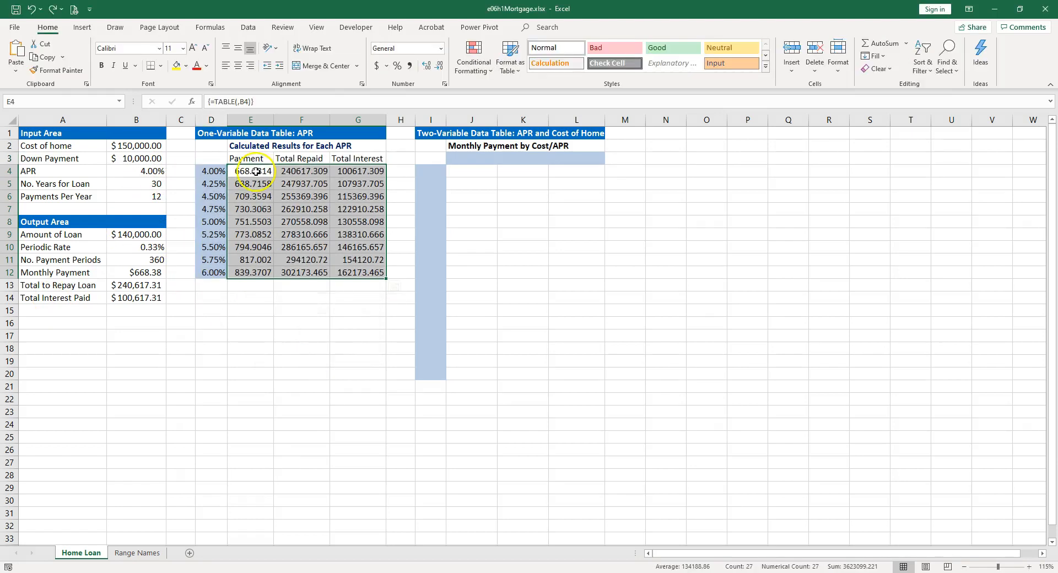
# - Format the data table results in E4:G12 as Accounting and autofit columns F and G
pyautogui.click(376, 66)
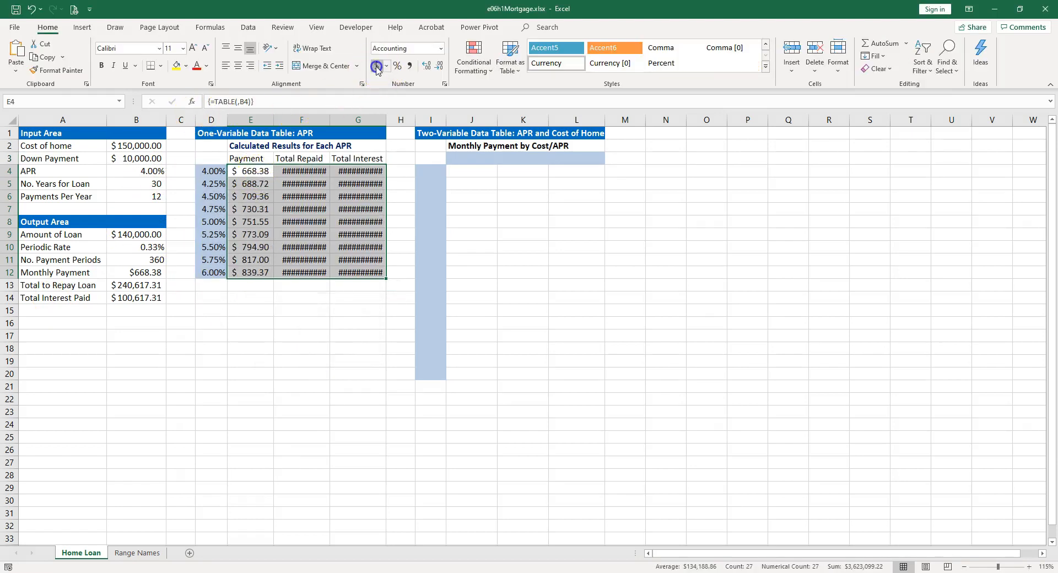
pyautogui.moveTo(302, 118); pyautogui.dragTo(331, 119)
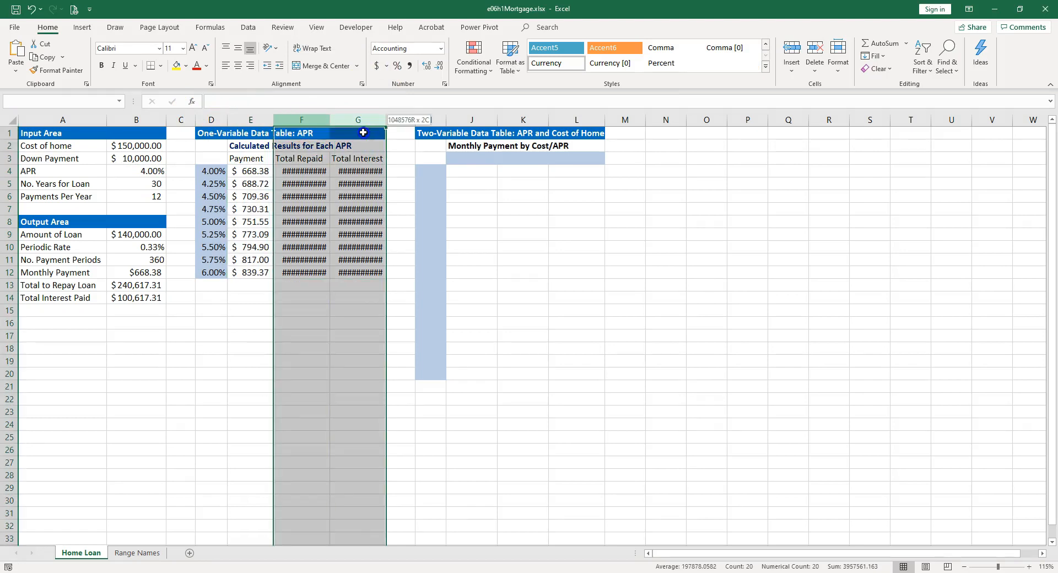
pyautogui.doubleClick(329, 119)
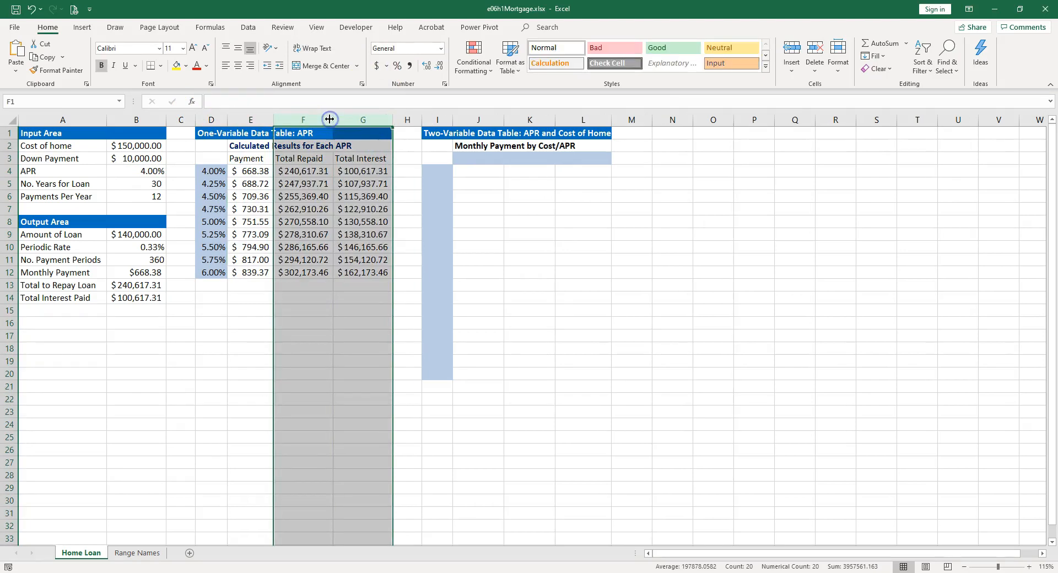
pyautogui.click(261, 175)
# - Try an APR of 5.5% in B4 to compare B12:B14 with the data table's 5.50% row, and undo the change
pyautogui.click(147, 171)
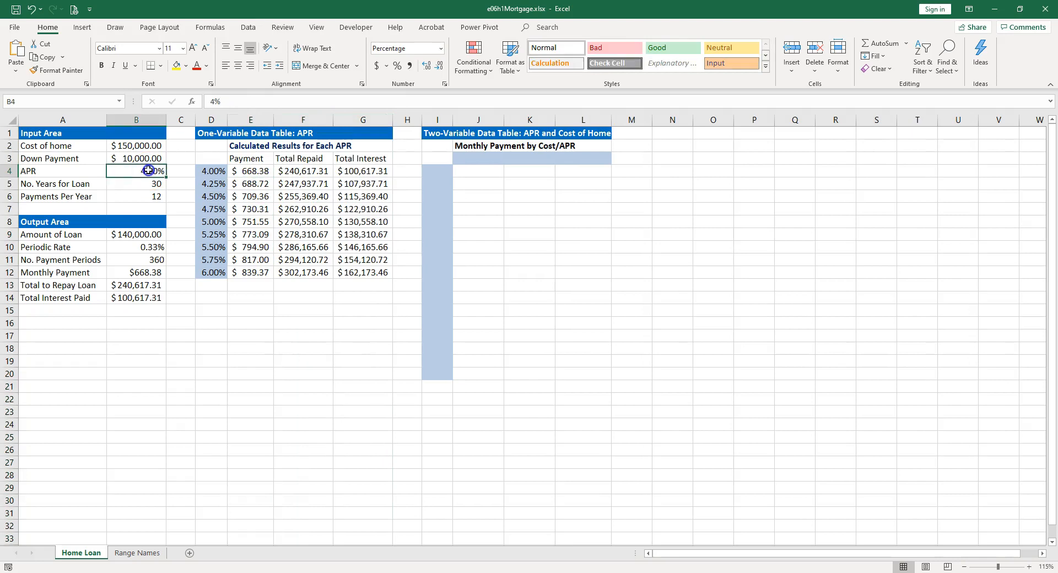
pyautogui.write('5.5')
pyautogui.press('Return')
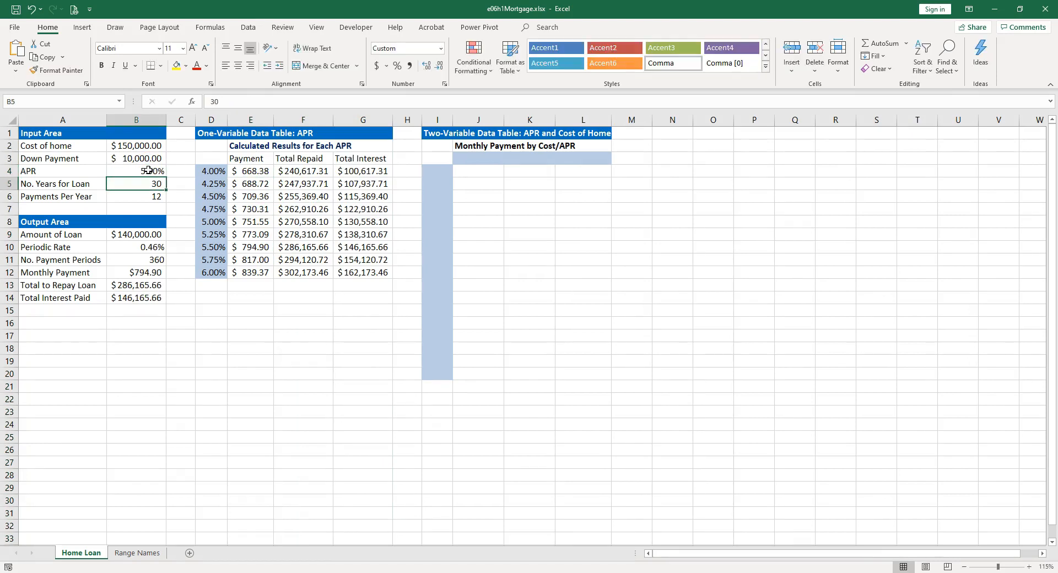
pyautogui.moveTo(146, 272); pyautogui.dragTo(147, 297)
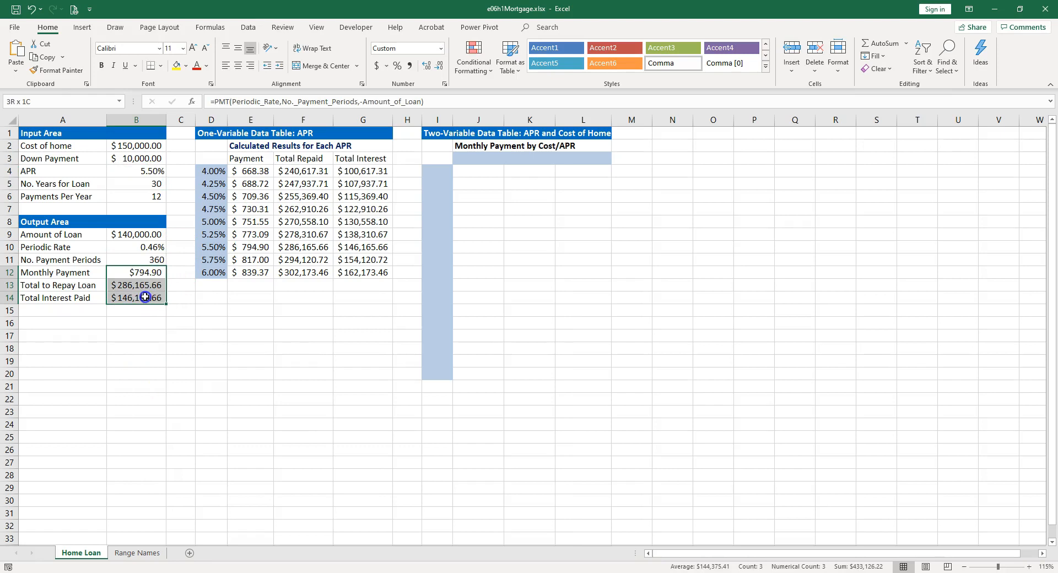
pyautogui.click(263, 247)
pyautogui.moveTo(262, 247); pyautogui.dragTo(377, 243)
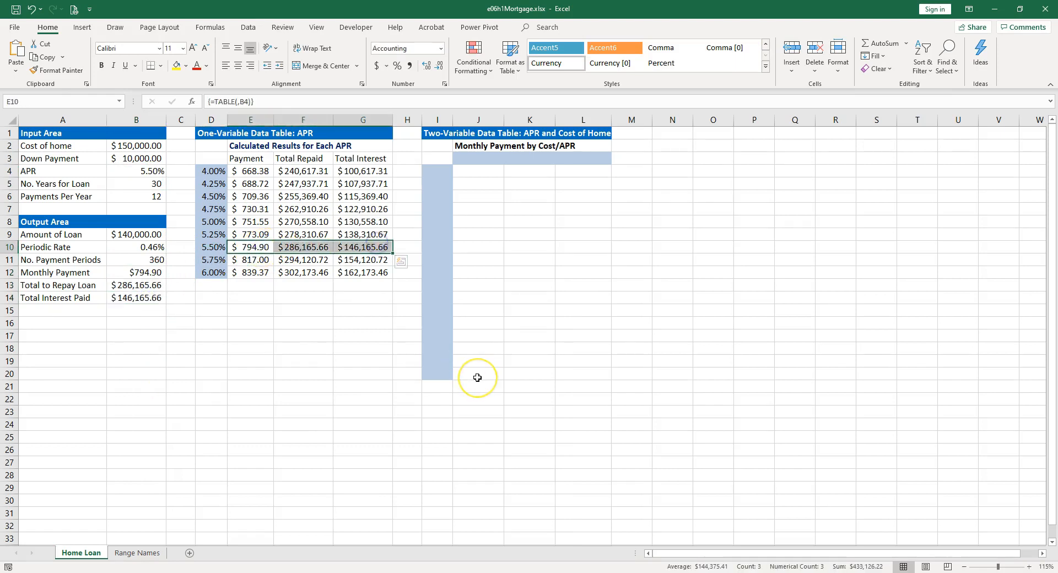
pyautogui.hotkey('ctrl', 'z')
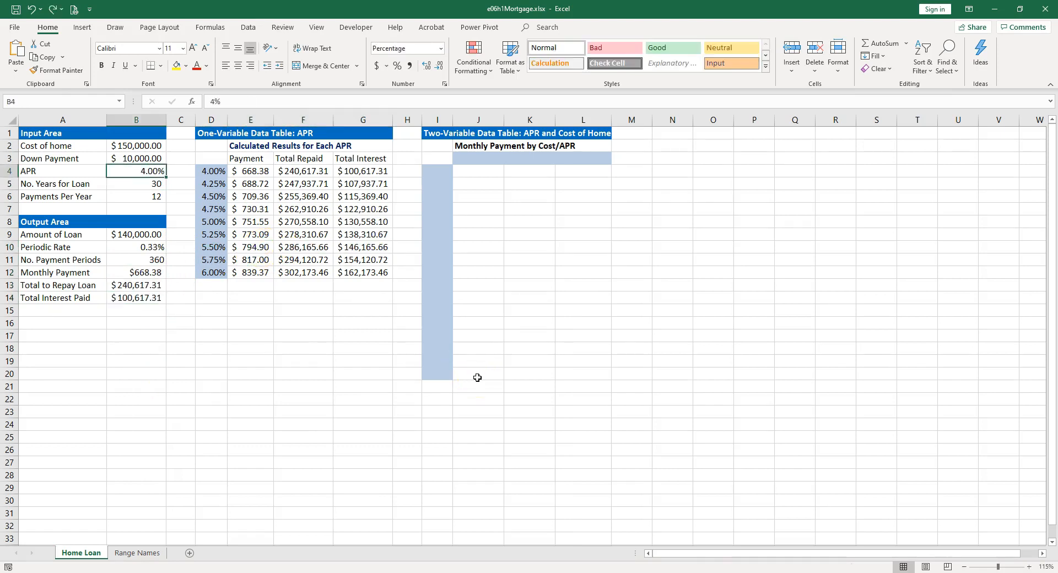
# - Enter the starting APR of 4.00% in I4, formatted as a percentage with two decimal places
pyautogui.click(436, 170)
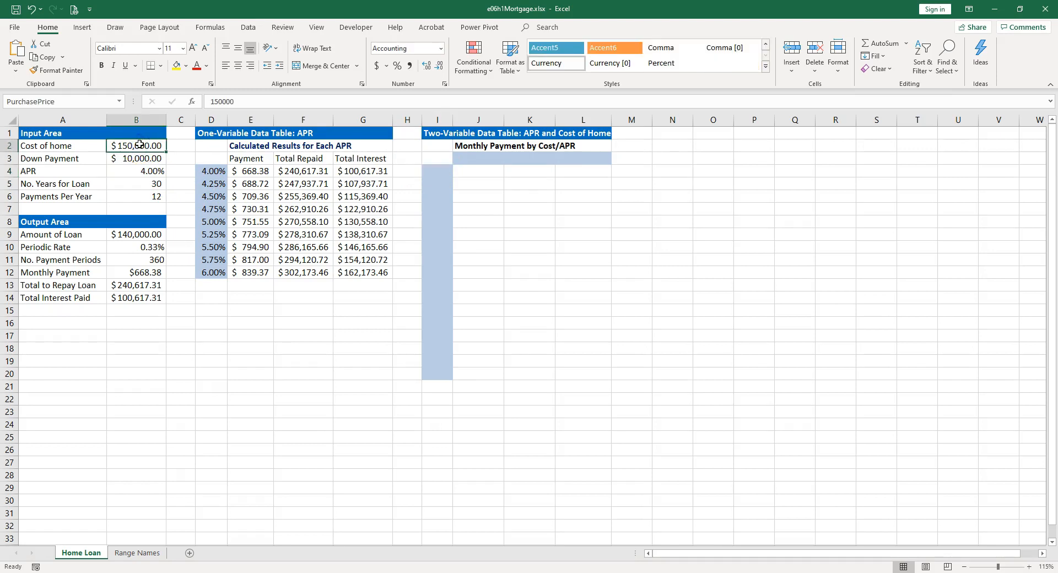
pyautogui.click(439, 173)
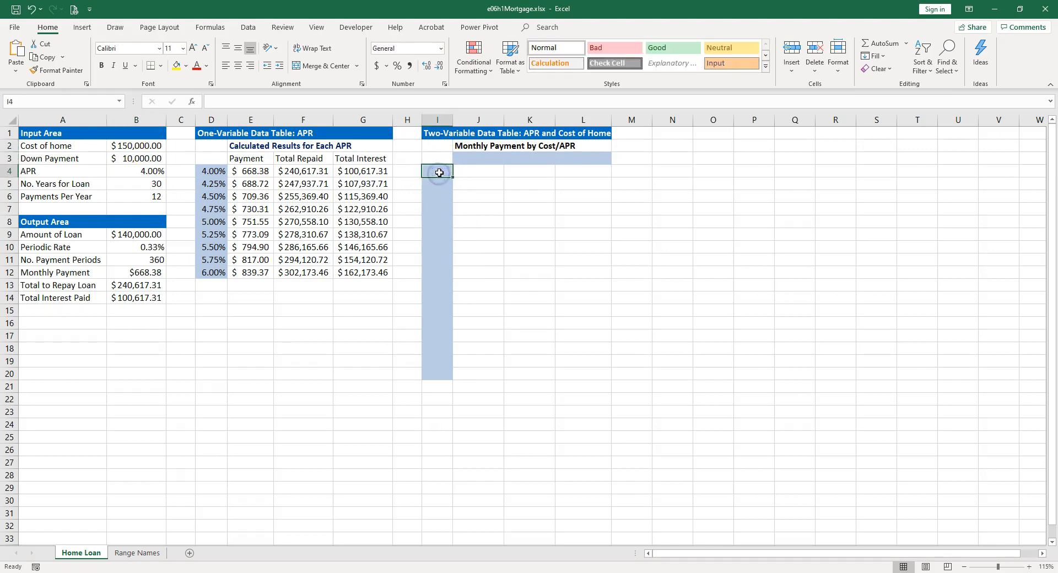
pyautogui.write('4')
pyautogui.click(441, 185)
pyautogui.click(443, 168)
pyautogui.click(396, 70)
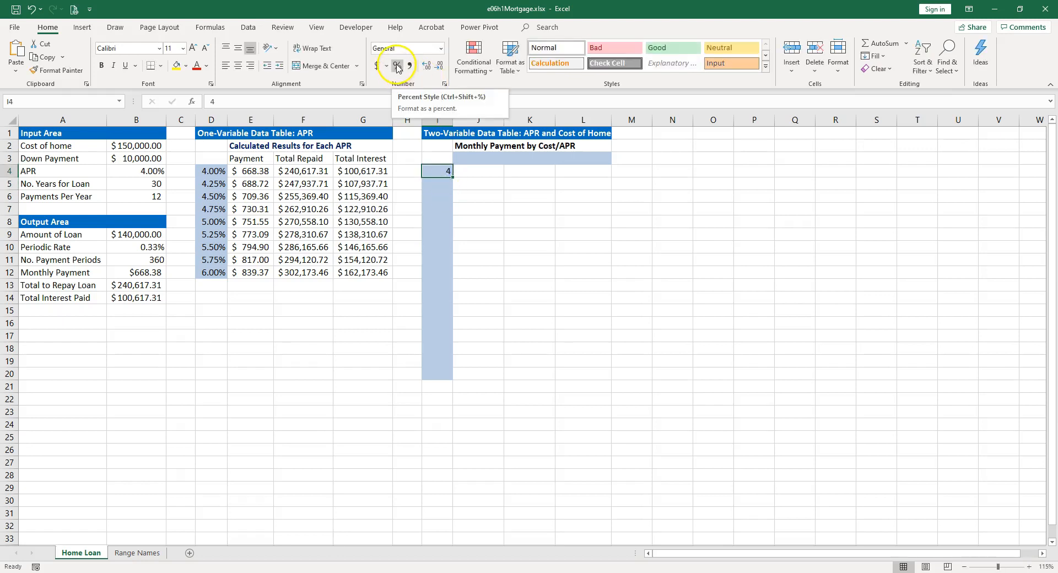
pyautogui.click(427, 67)
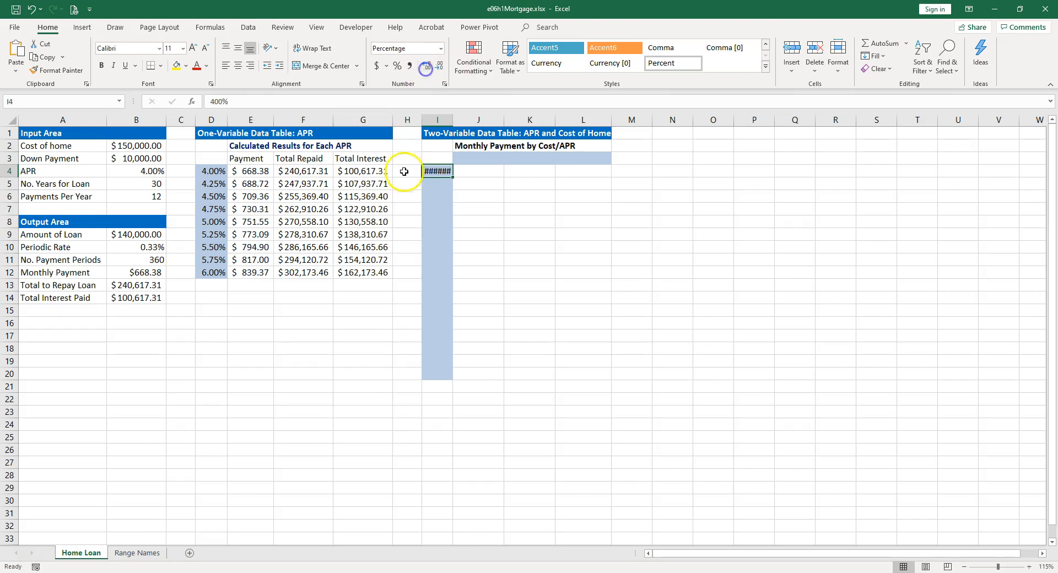
pyautogui.press('Down')
pyautogui.press('Down')
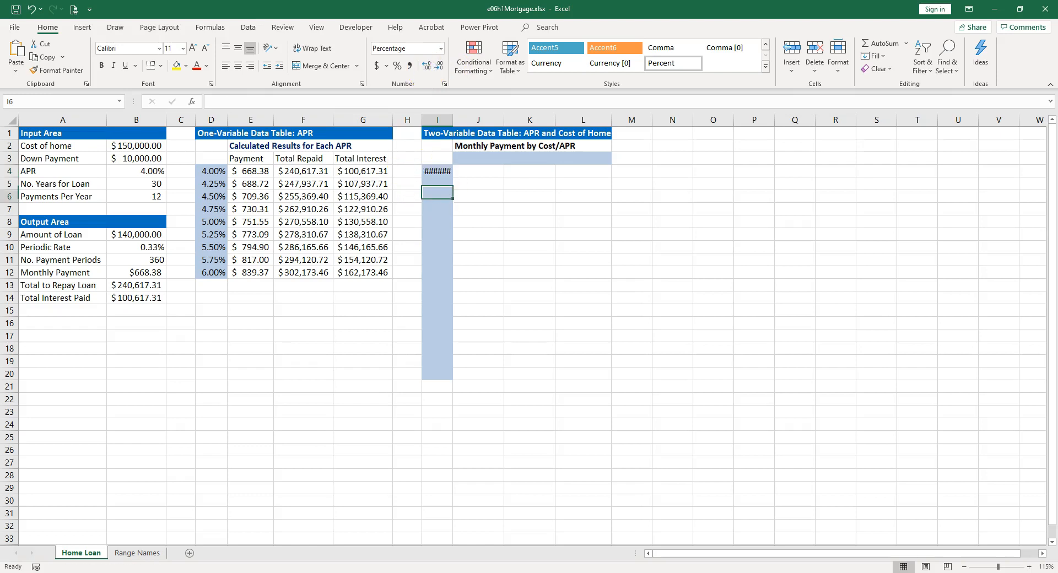
pyautogui.click(441, 171)
pyautogui.write('4')
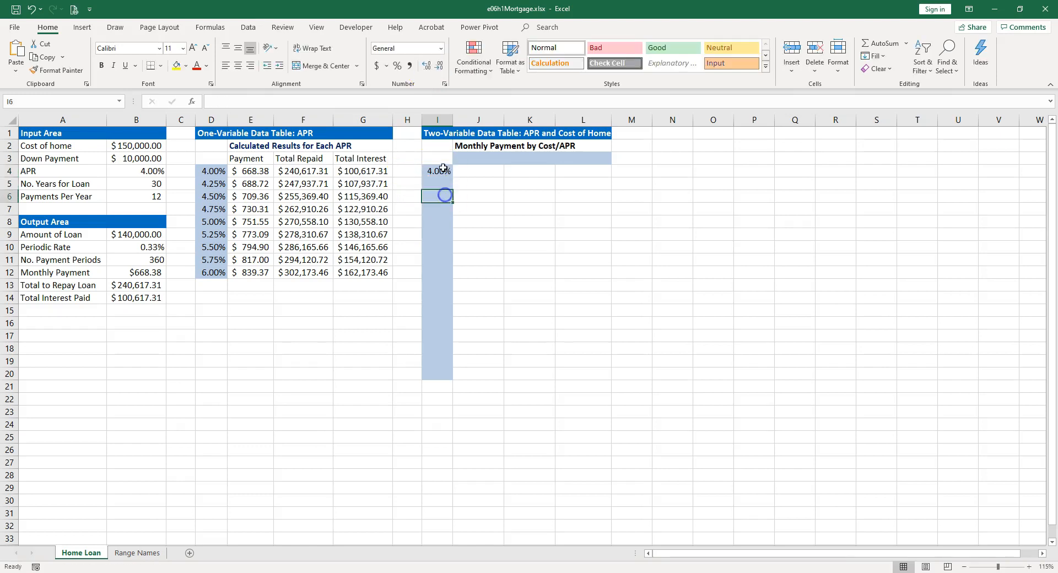
pyautogui.press('Return')
# - Enter 4.25 in I5 and copy the percentage format of I4 to I5:I20
pyautogui.write('4.25')
pyautogui.press('Return')
pyautogui.click(446, 171)
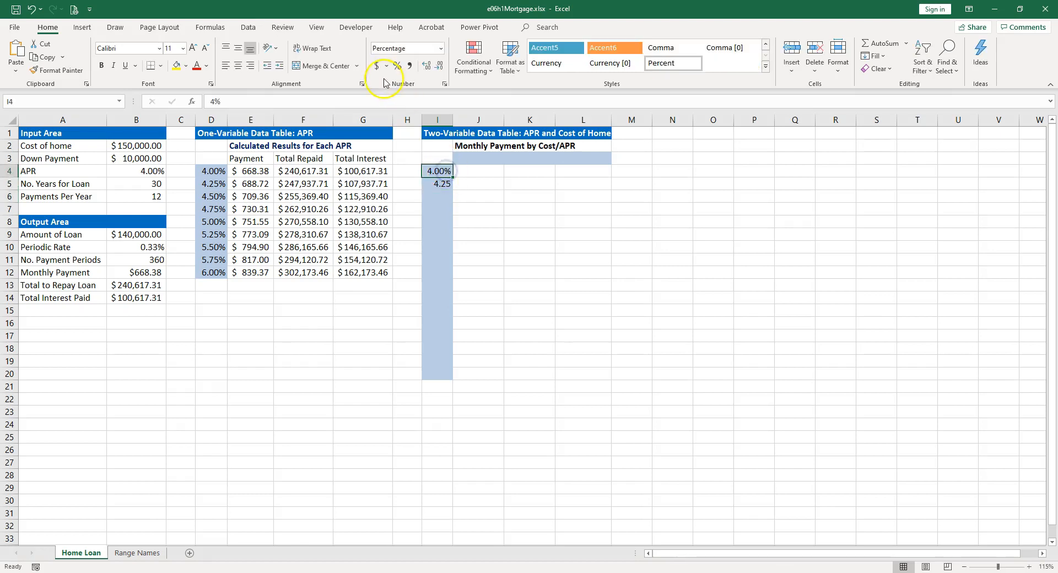
pyautogui.click(61, 70)
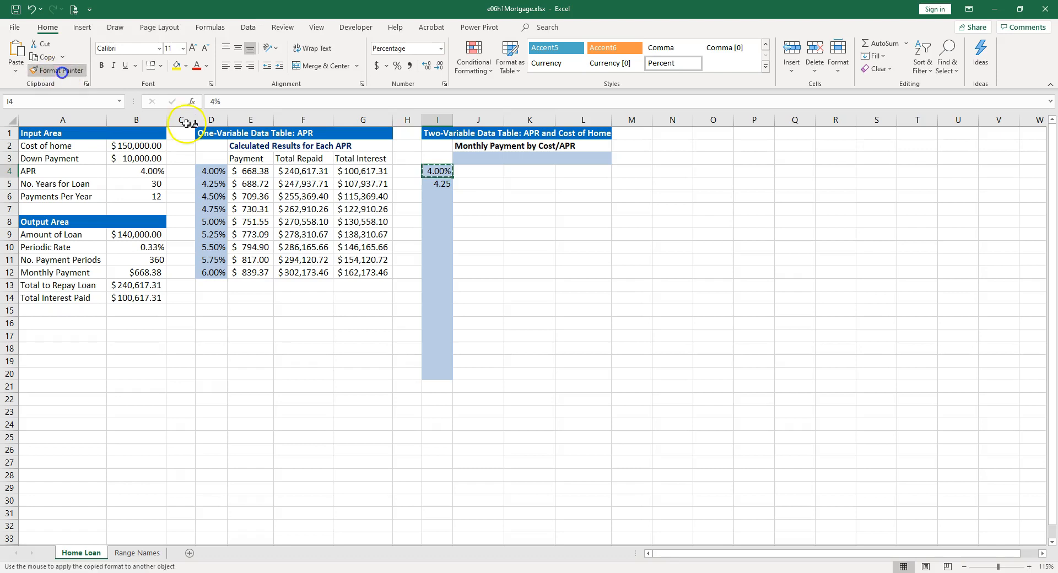
pyautogui.moveTo(441, 184)
pyautogui.mouseDown()
pyautogui.moveTo(453, 240)
pyautogui.moveTo(437, 378)
pyautogui.mouseUp()
# - Re-enter I5 as 4.25% and fill the APR series from I4:I5 down to 8.00% in I20
pyautogui.click(437, 184)
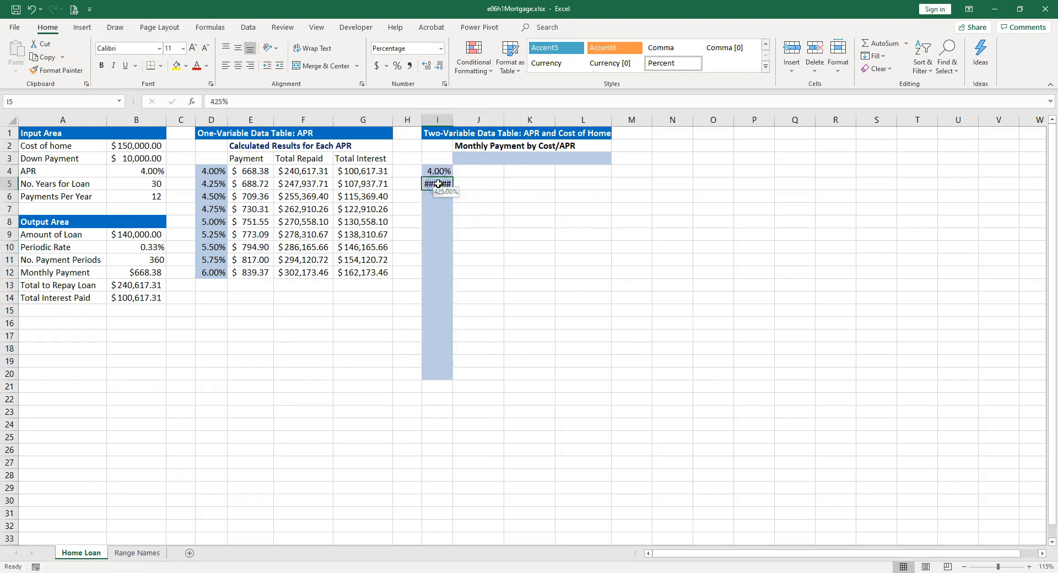
pyautogui.write('4.')
pyautogui.press('Return')
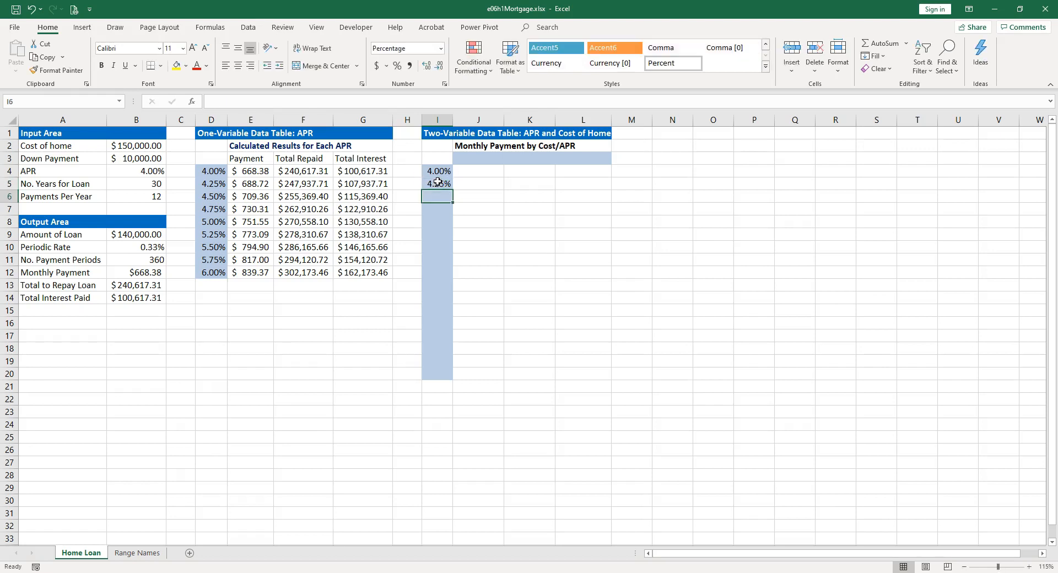
pyautogui.moveTo(434, 171); pyautogui.dragTo(458, 384)
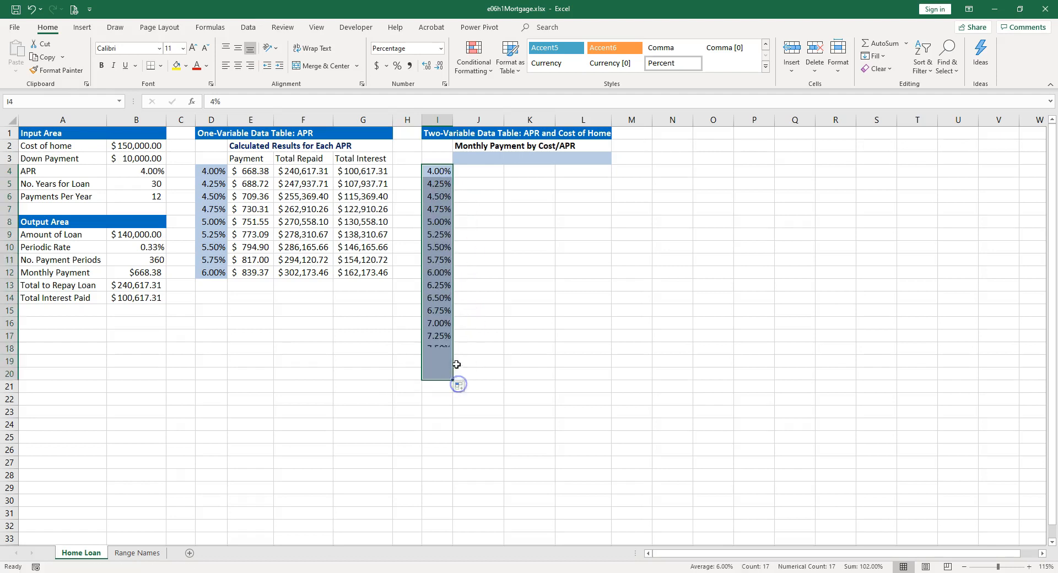
# - Enter the home costs 150000, 175000 and 200000 across J3:L3
pyautogui.click(479, 159)
pyautogui.write('150000')
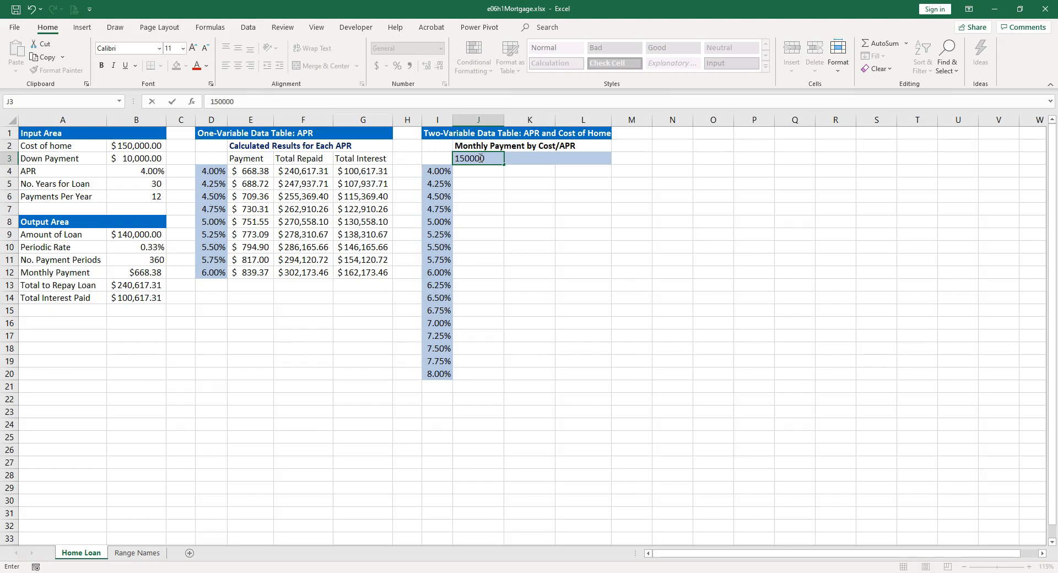
pyautogui.press('Tab')
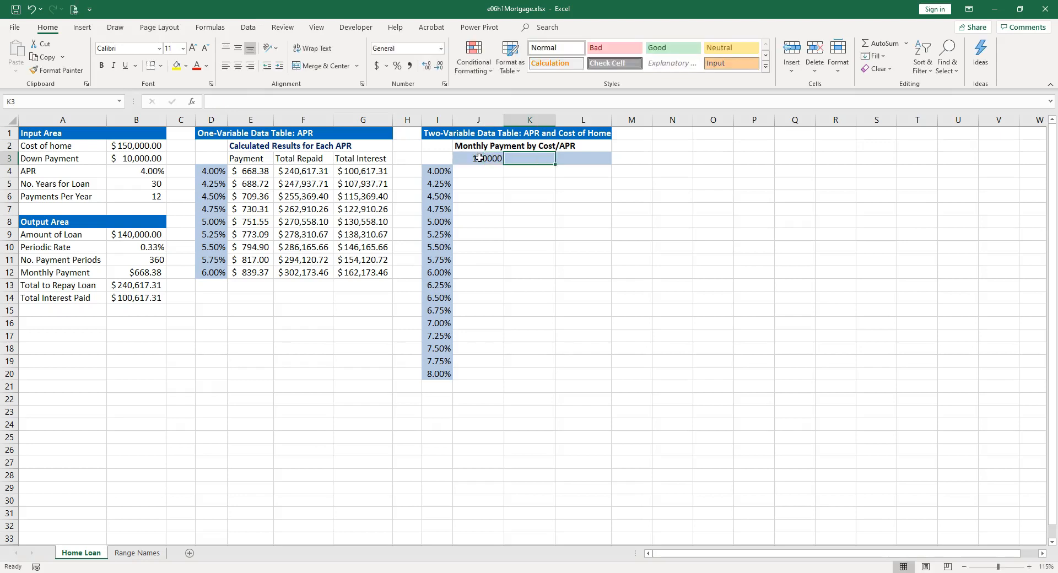
pyautogui.write('175000')
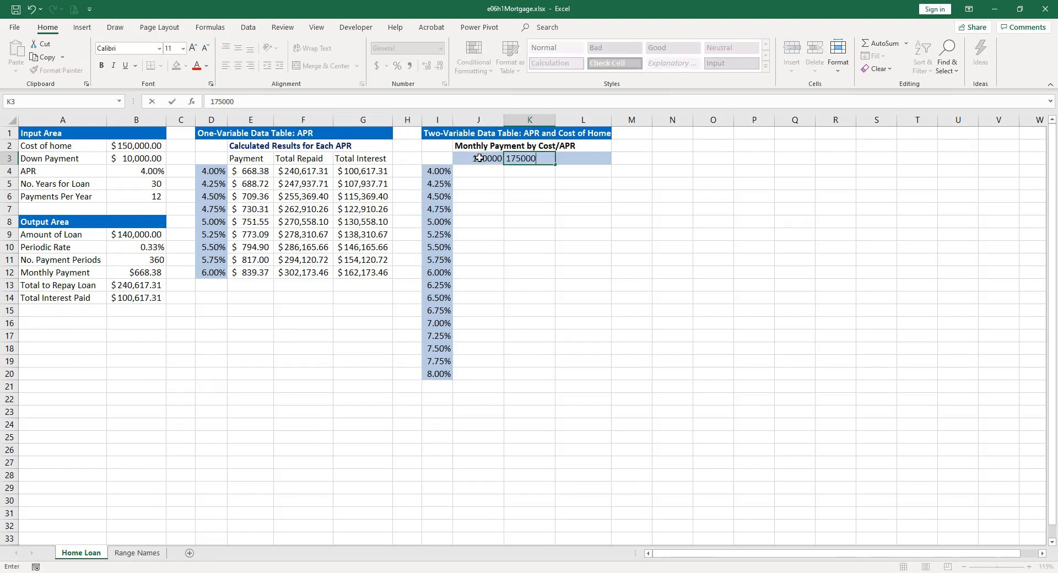
pyautogui.press('Tab')
pyautogui.write('200')
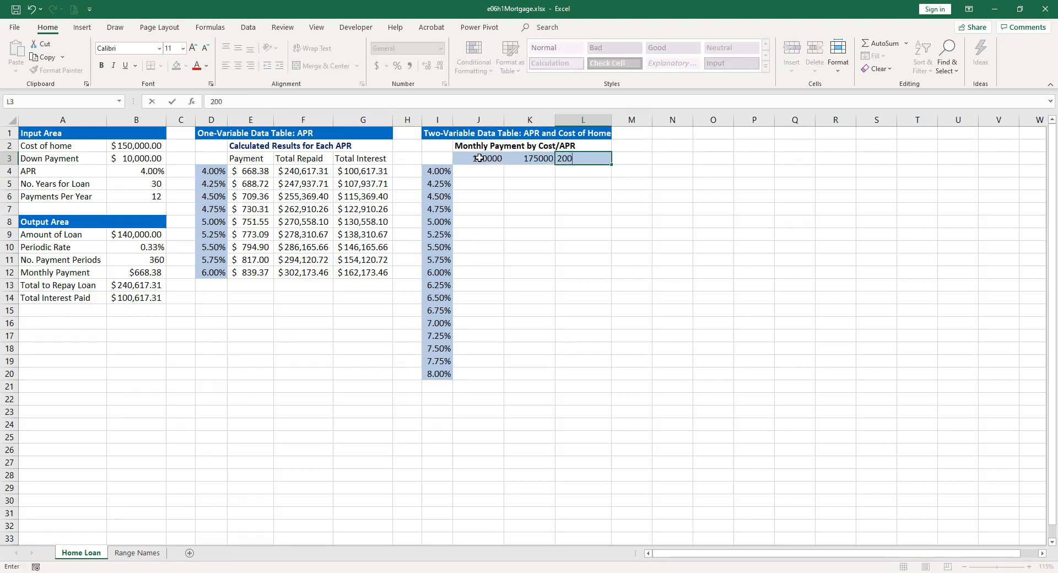
pyautogui.write('000')
pyautogui.press('Return')
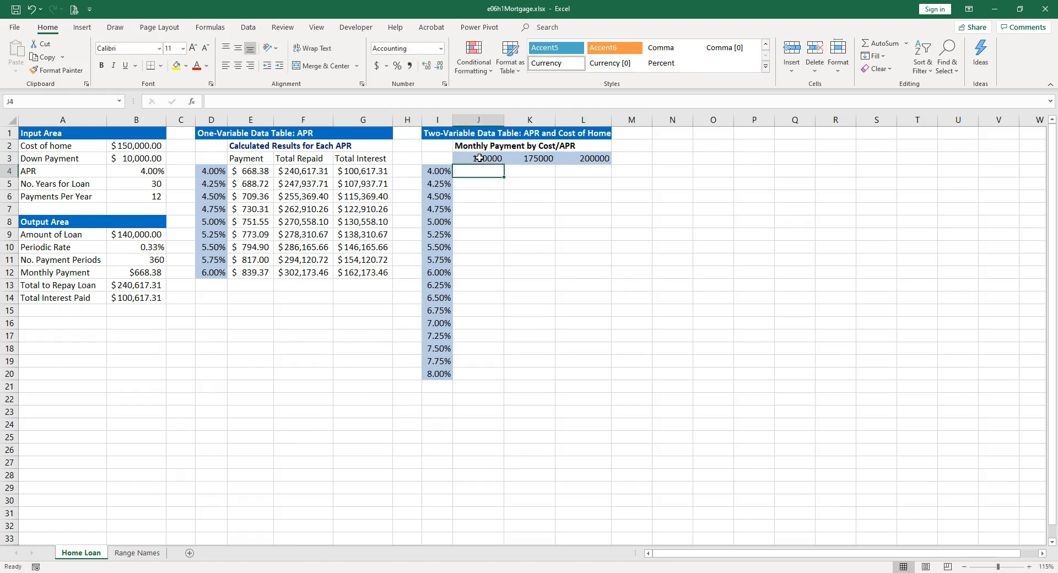
# - Format the home costs in J3:L3 as Accounting with no decimal places
pyautogui.moveTo(480, 158); pyautogui.dragTo(583, 158)
pyautogui.click(376, 65)
pyautogui.click(436, 67)
pyautogui.click(437, 67)
pyautogui.click(466, 142)
# - Reference the monthly payment in B12 from cell I3 and widen column I to fit the amount
pyautogui.click(443, 156)
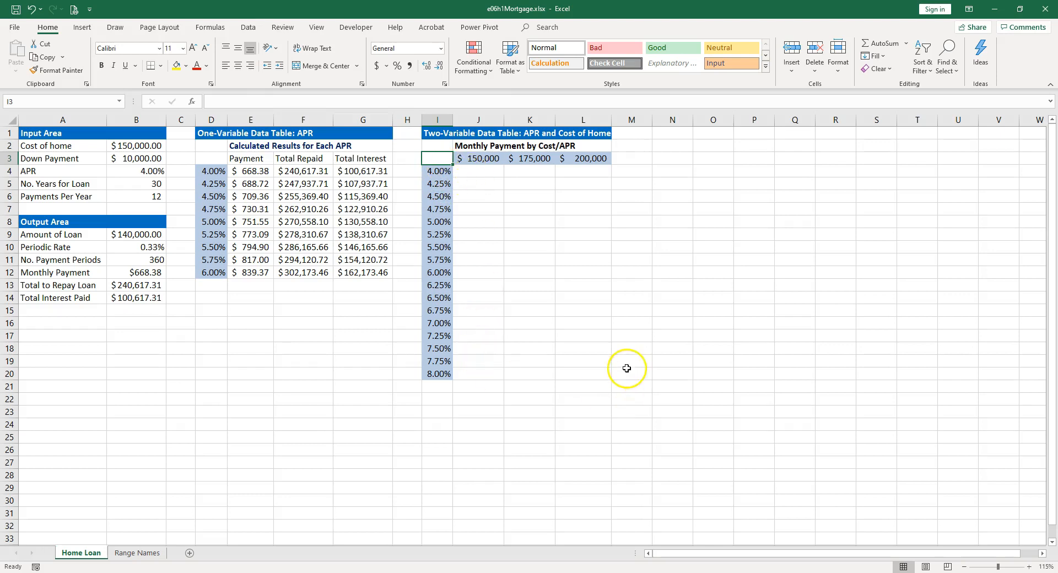
pyautogui.write('=')
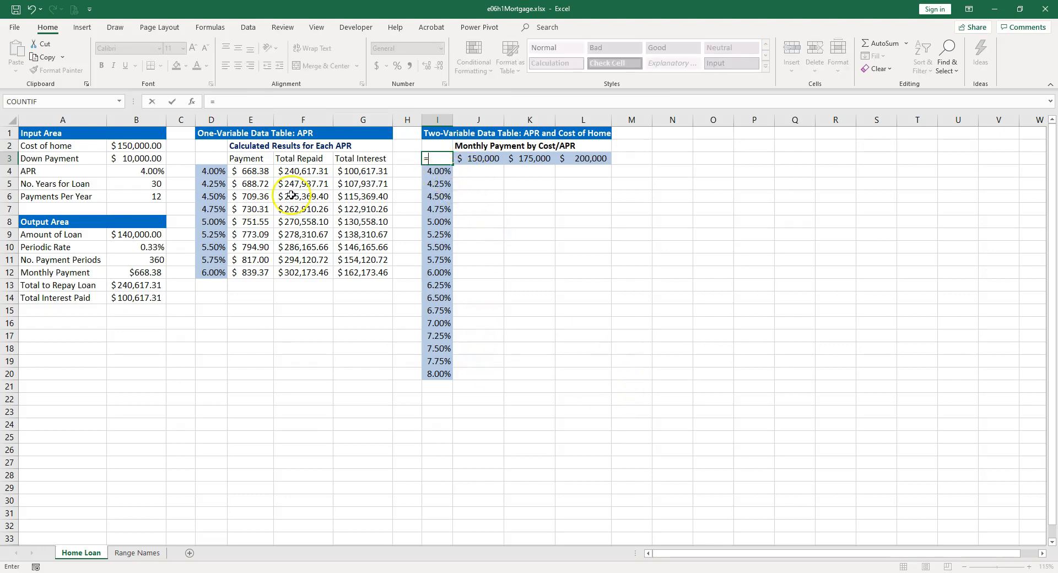
pyautogui.click(143, 273)
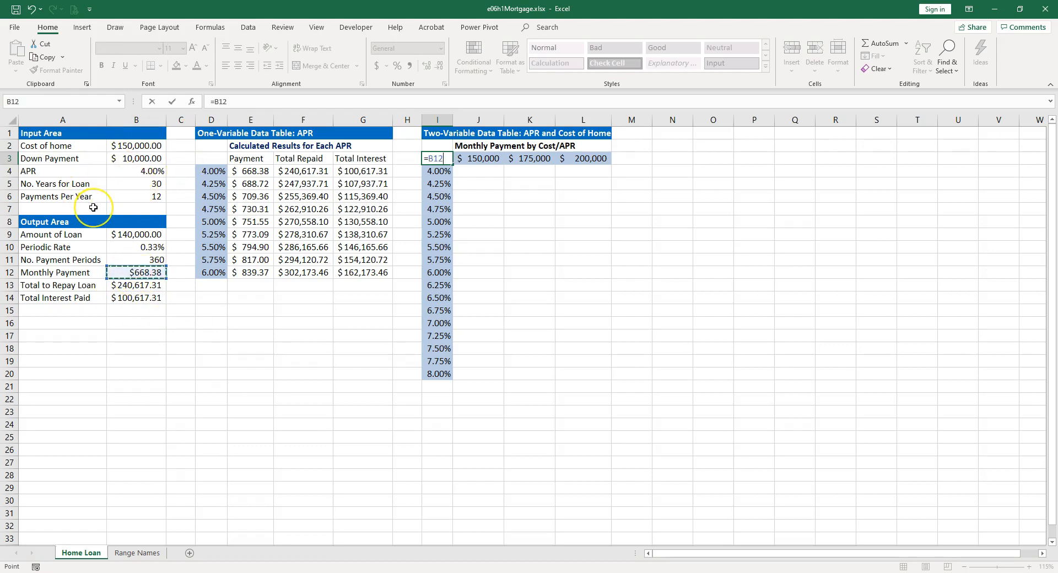
pyautogui.press('Return')
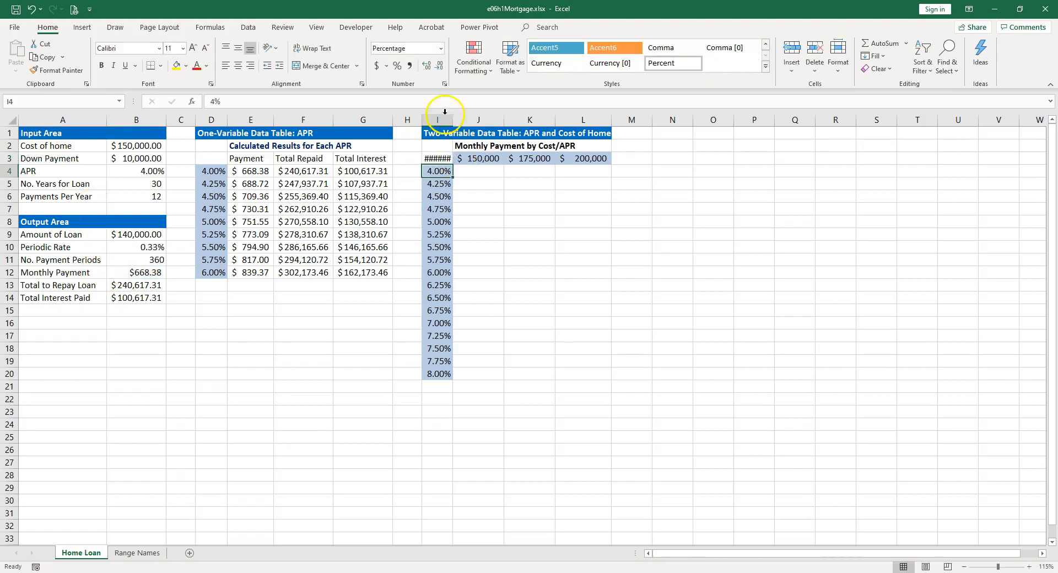
pyautogui.moveTo(453, 119); pyautogui.dragTo(485, 119)
# - Trace the precedents of the monthly payment in B12 and inspect the cells its PMT formula uses
pyautogui.click(142, 276)
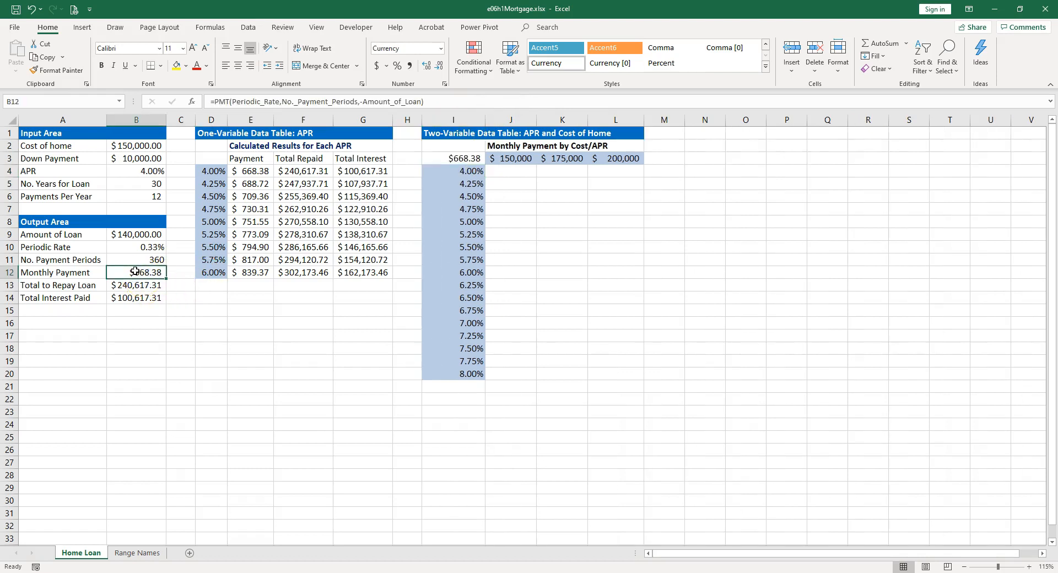
pyautogui.moveTo(143, 145); pyautogui.dragTo(143, 193)
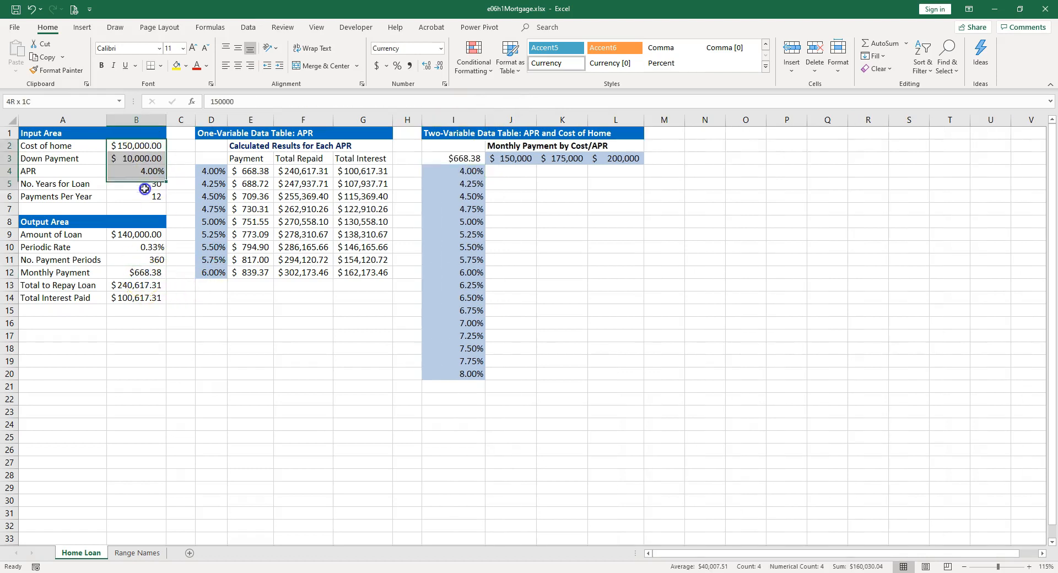
pyautogui.click(136, 271)
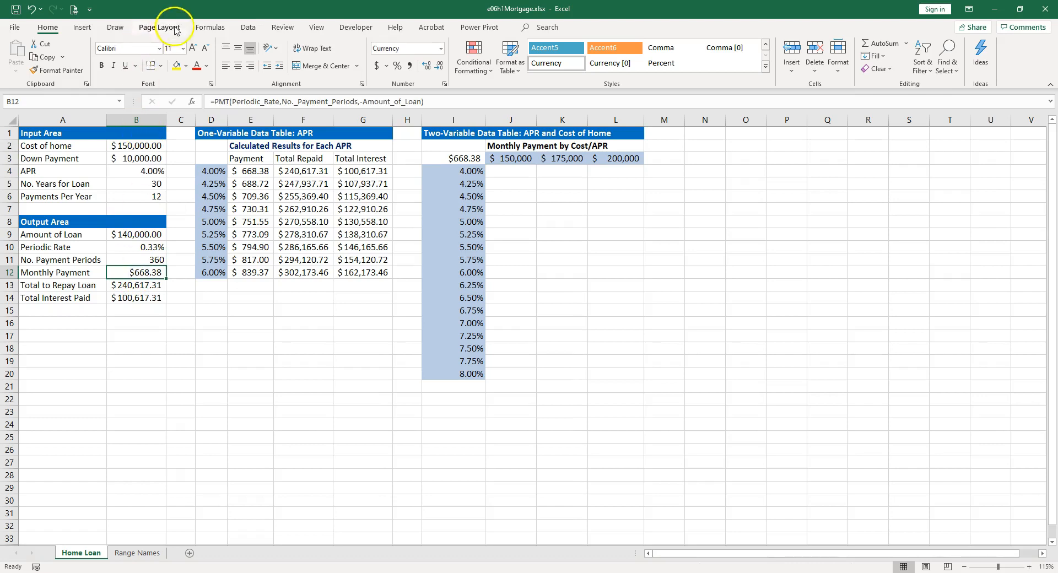
pyautogui.click(210, 29)
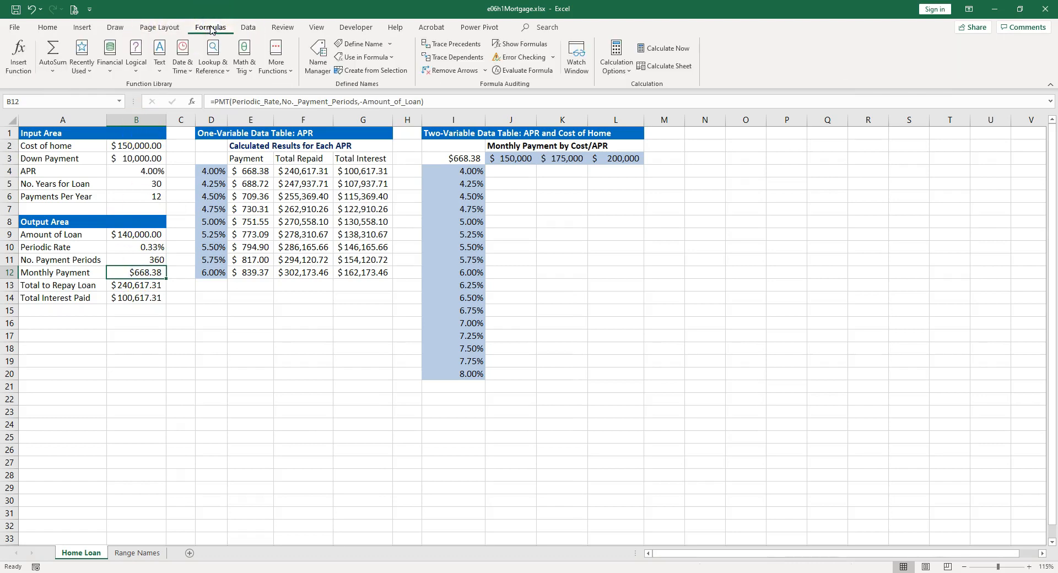
pyautogui.click(455, 44)
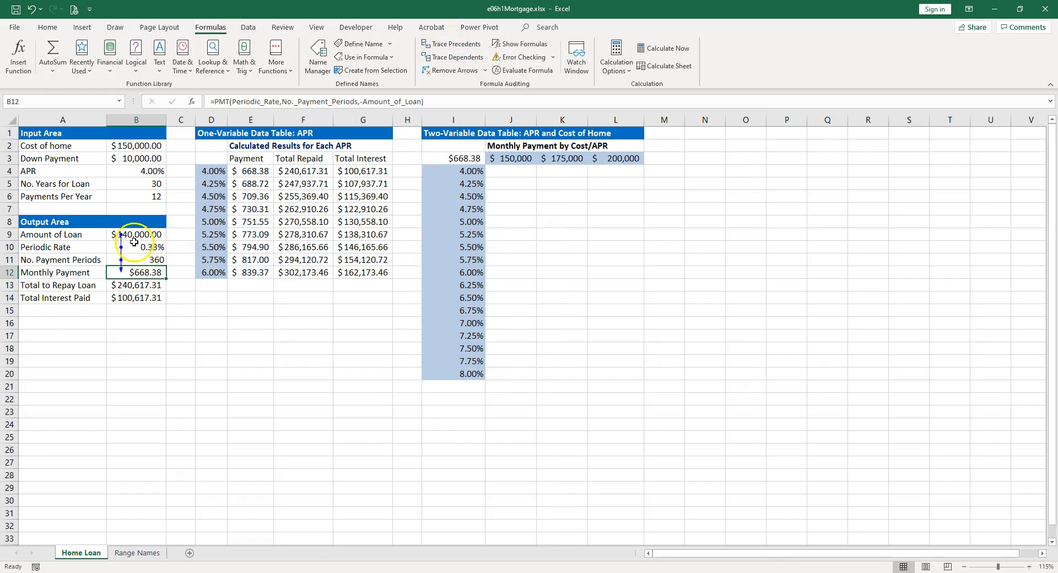
pyautogui.doubleClick(133, 271)
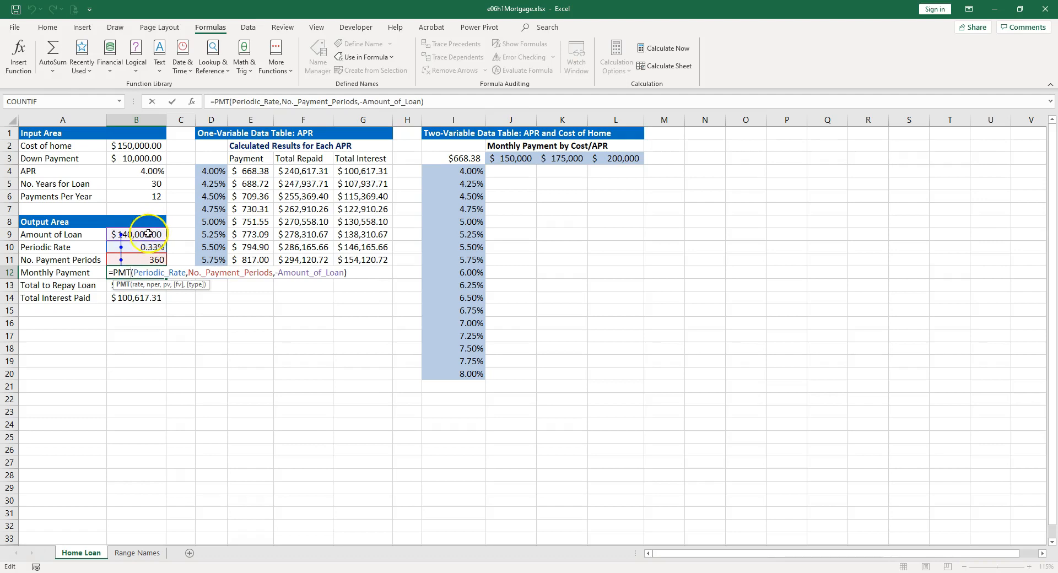
pyautogui.press('Escape')
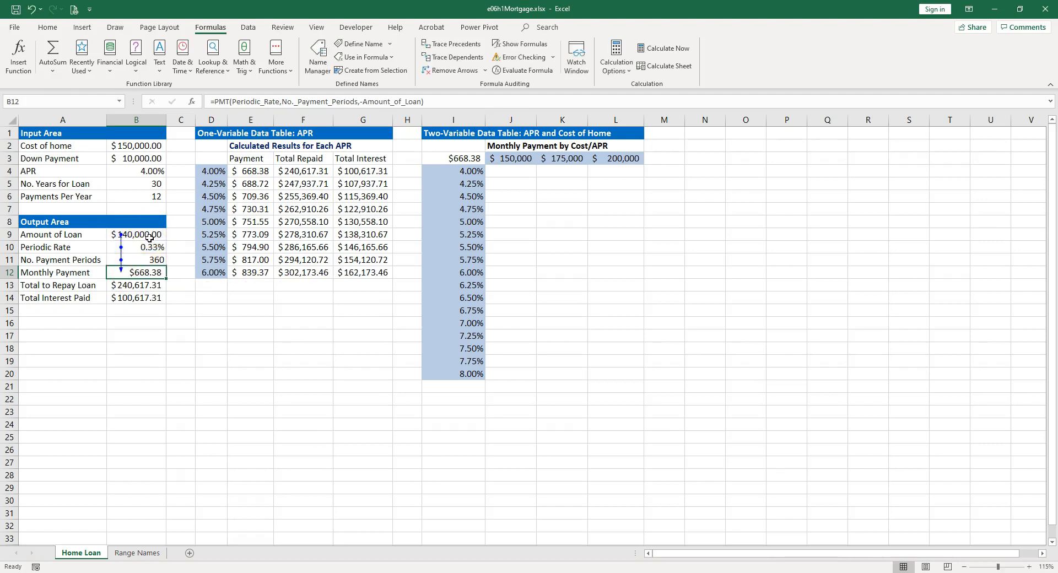
# - Trace the precedents of the loan amount, periodic rate and payment periods in B9:B11 back to the input area, and remove all arrows
pyautogui.click(150, 237)
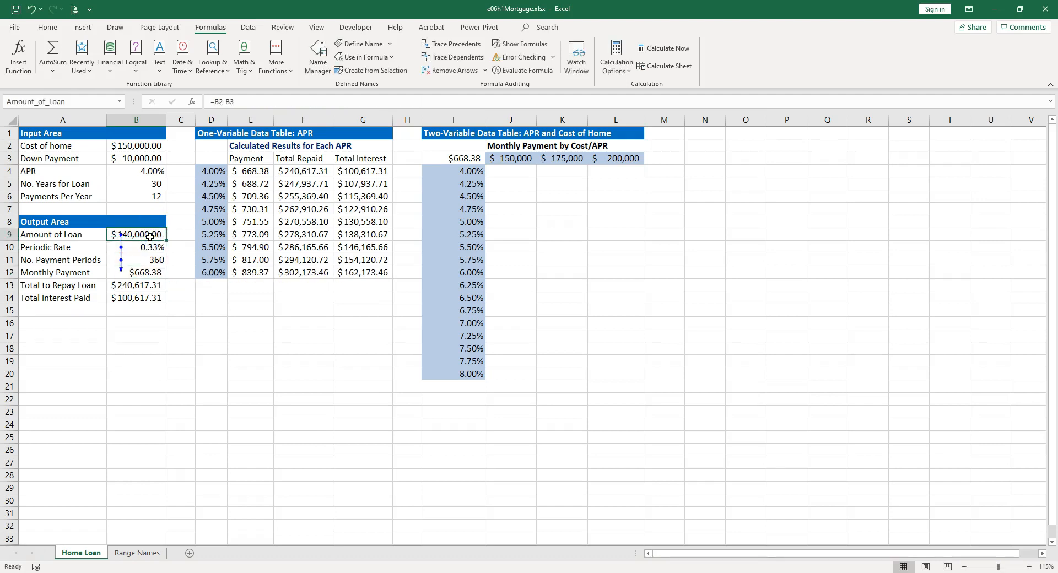
pyautogui.click(457, 50)
pyautogui.doubleClick(136, 232)
pyautogui.press('Escape')
pyautogui.click(150, 249)
pyautogui.click(453, 45)
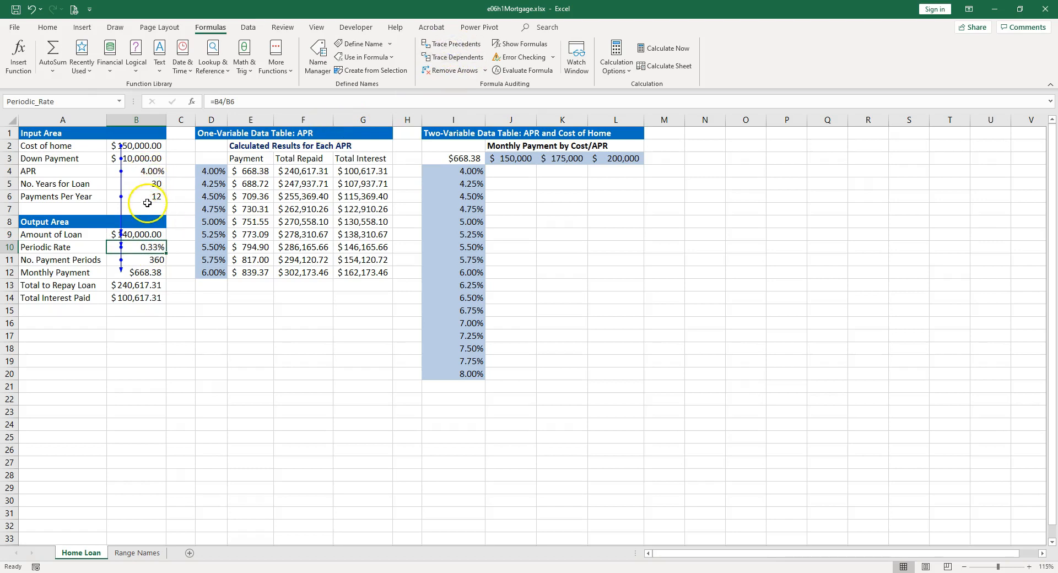
pyautogui.click(156, 260)
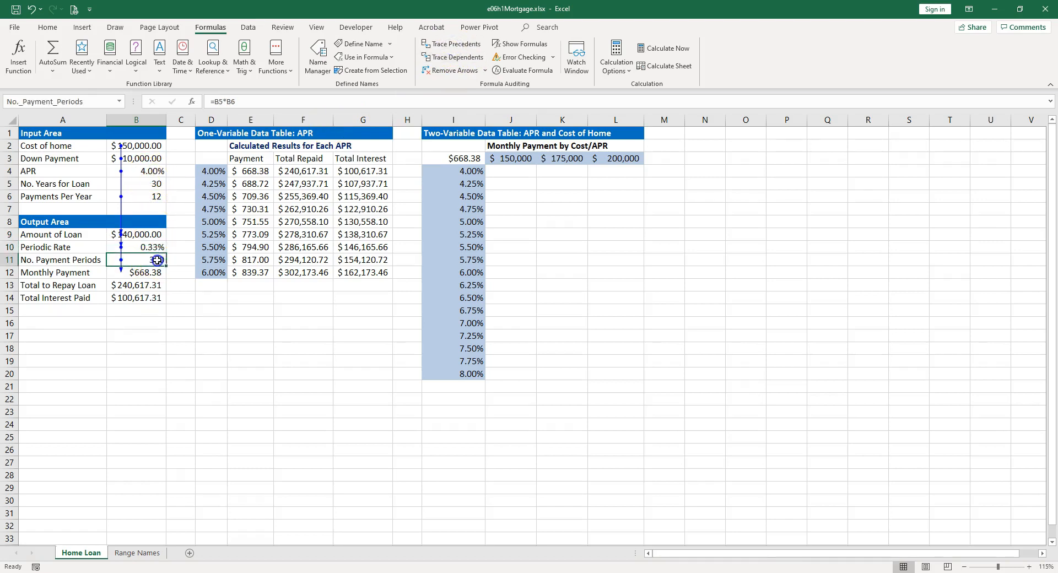
pyautogui.click(451, 45)
pyautogui.moveTo(144, 143); pyautogui.dragTo(142, 194)
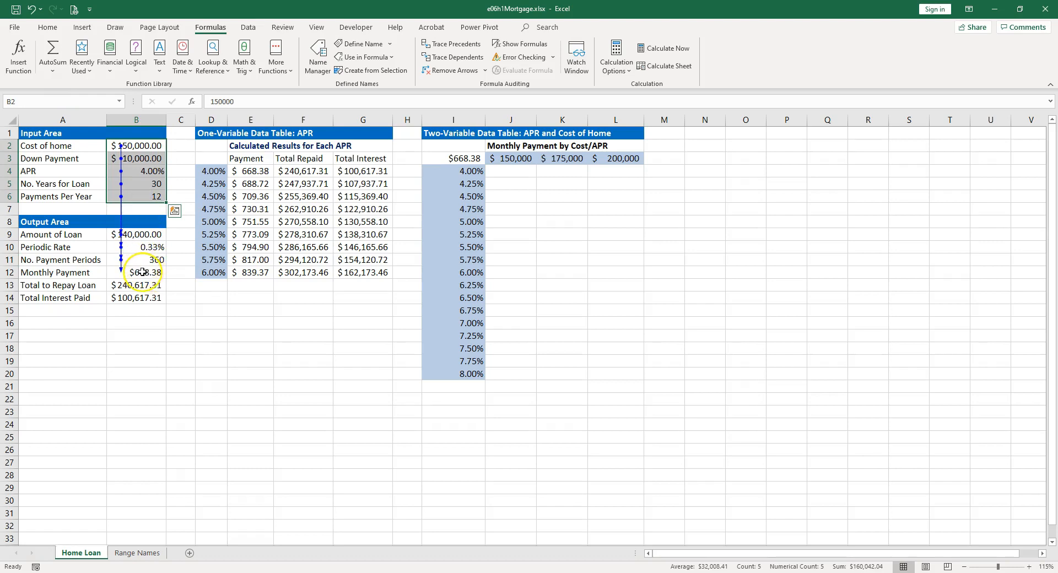
pyautogui.click(466, 71)
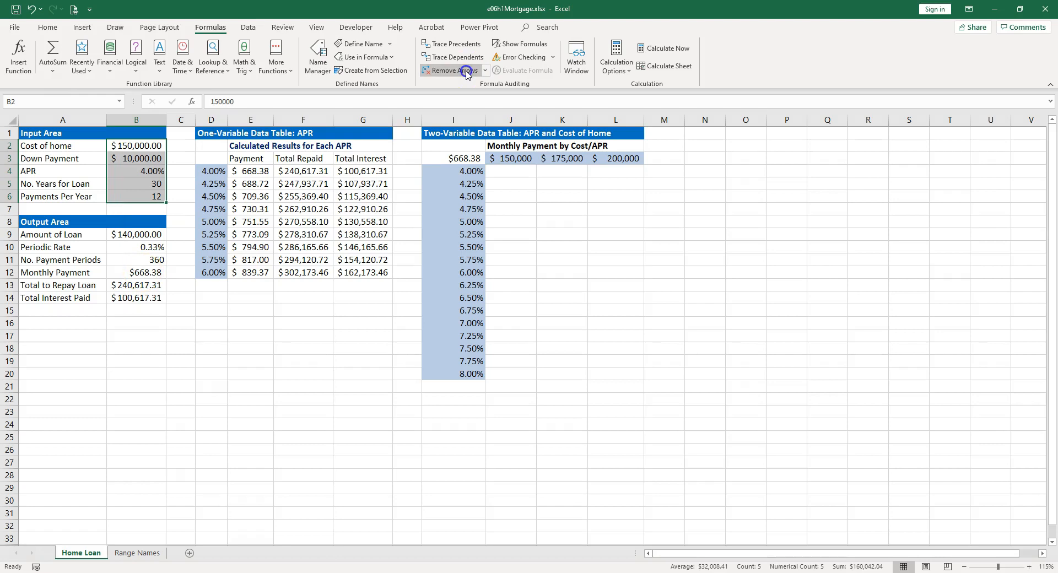
# - Apply the custom number format "APR" to cell I3 so the formula displays as a heading
pyautogui.click(459, 158)
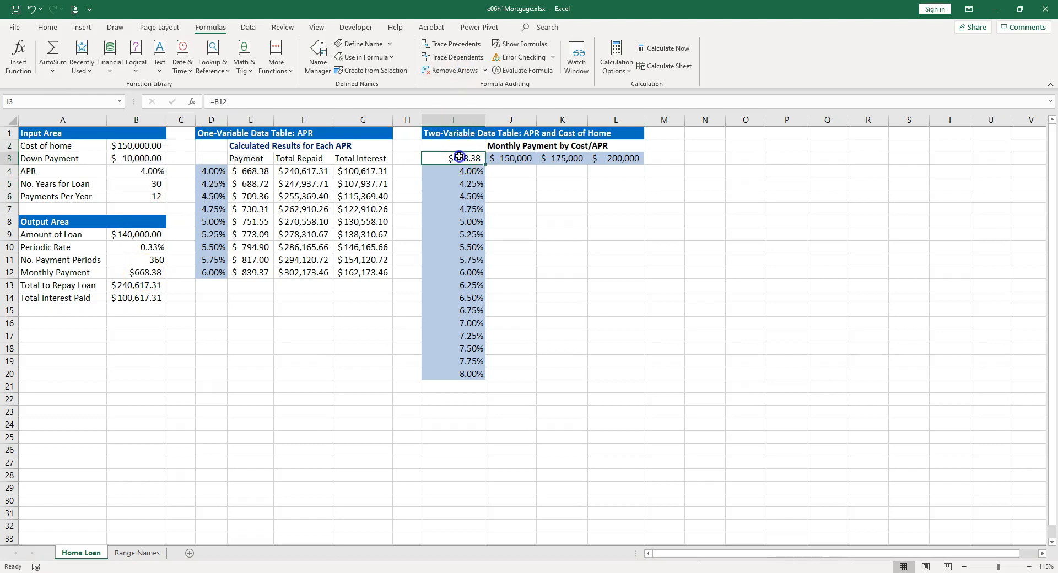
pyautogui.rightClick(459, 158)
pyautogui.click(502, 392)
pyautogui.click(397, 381)
pyautogui.click(657, 346)
pyautogui.click(657, 345)
pyautogui.click(482, 346)
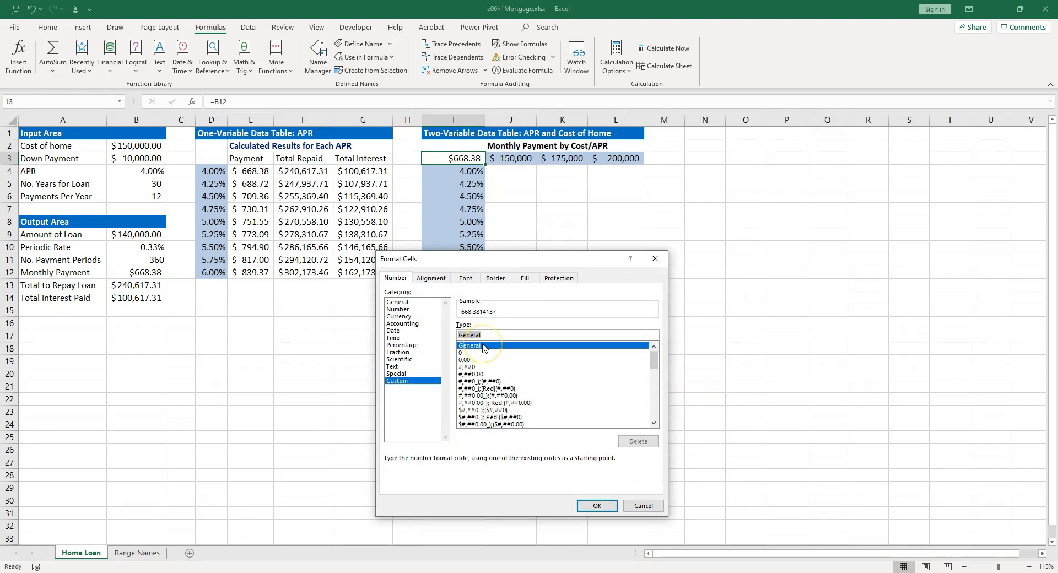
pyautogui.write('"APR')
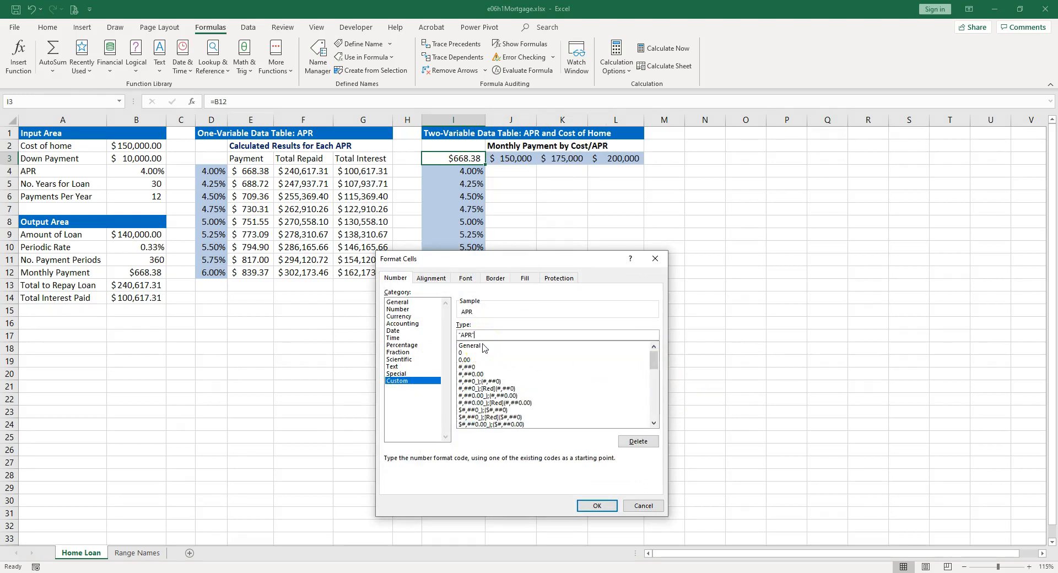
pyautogui.click(597, 505)
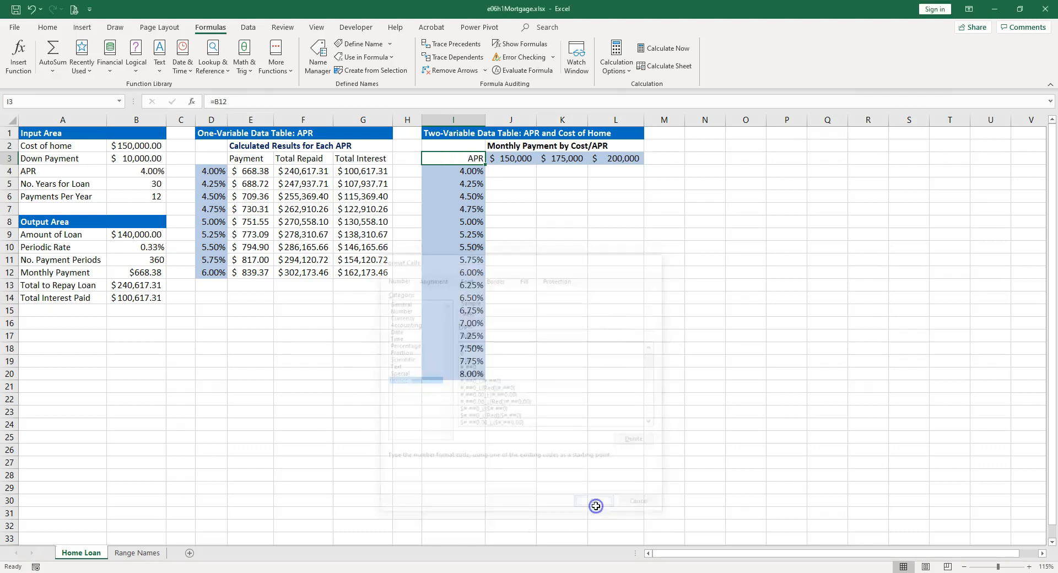
# - Create a two-variable data table over I3:L20 with B2 as the row input cell and B4 as the column input cell
pyautogui.moveTo(477, 160); pyautogui.dragTo(627, 376)
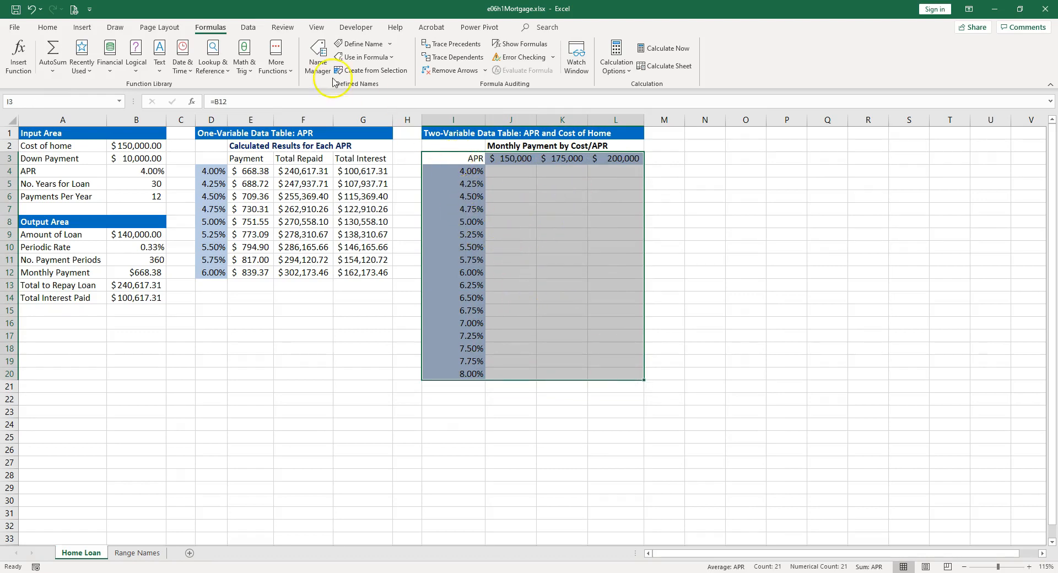
pyautogui.click(248, 27)
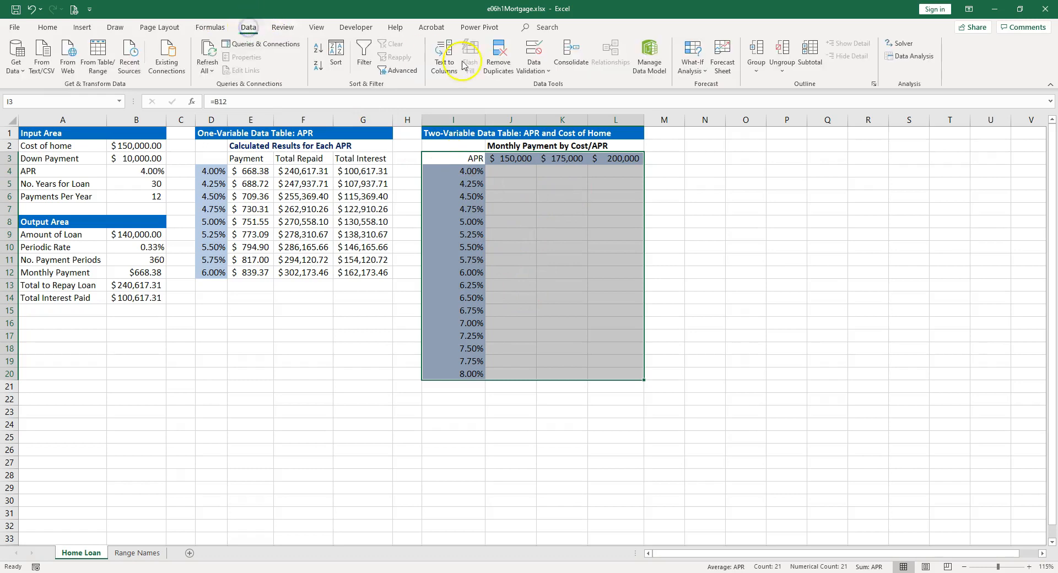
pyautogui.click(699, 70)
pyautogui.click(715, 117)
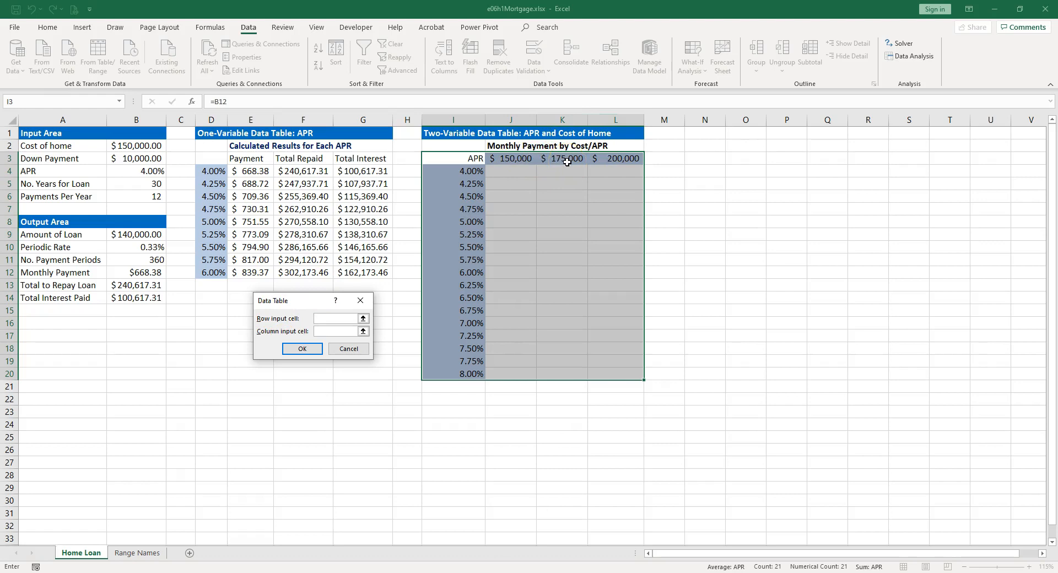
pyautogui.click(127, 147)
pyautogui.click(335, 331)
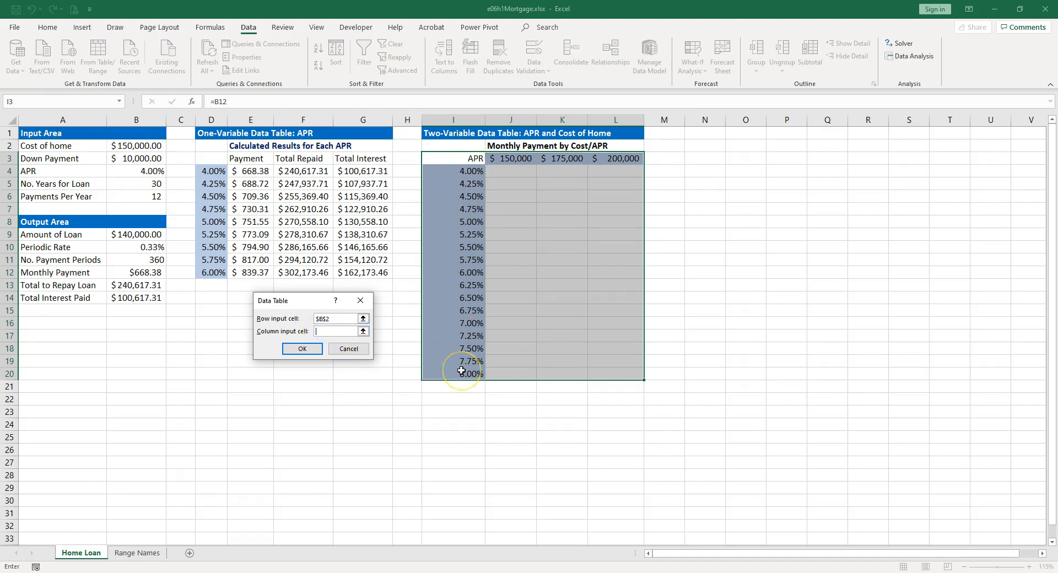
pyautogui.click(143, 173)
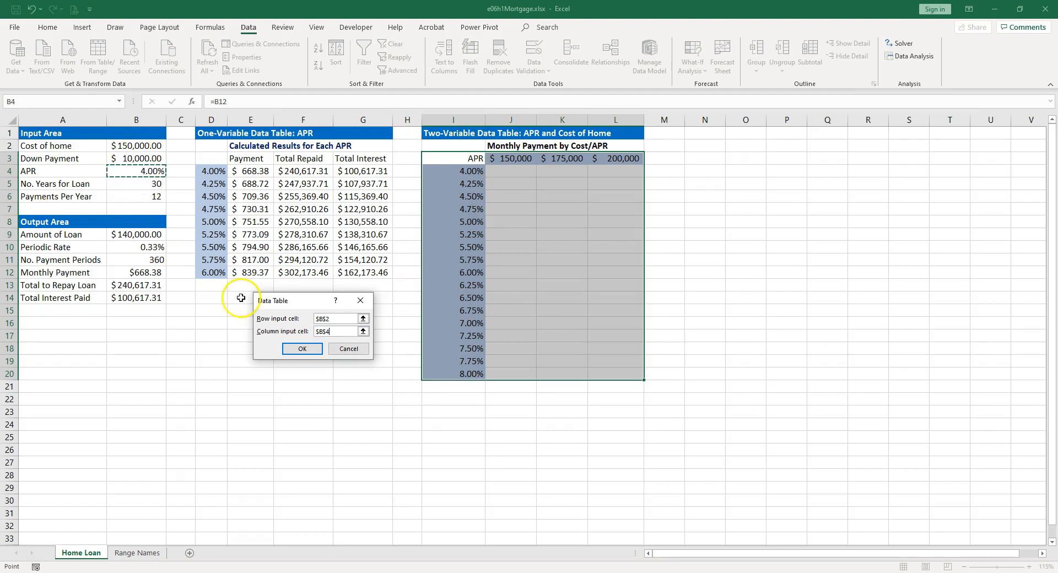
pyautogui.click(301, 350)
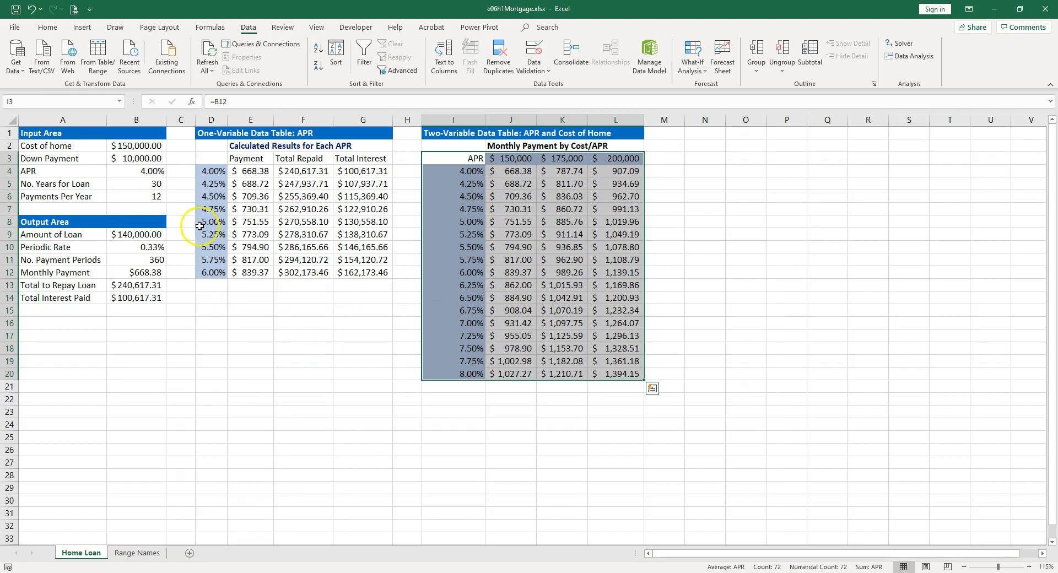
# - Test the table by entering a home cost of 175,000 in B2, check the monthly payment in B12, and undo the change
pyautogui.click(153, 170)
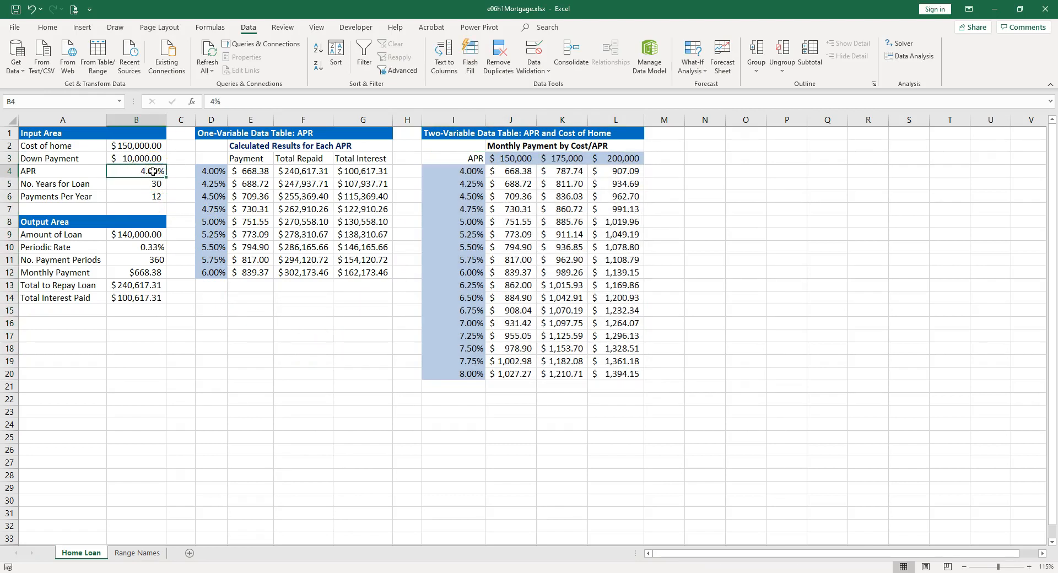
pyautogui.click(153, 146)
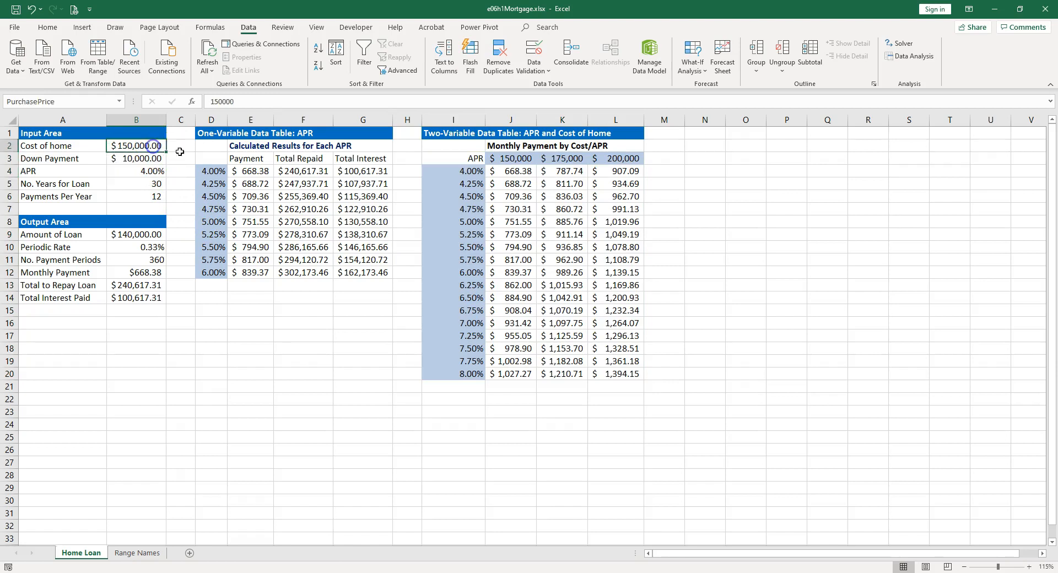
pyautogui.click(509, 174)
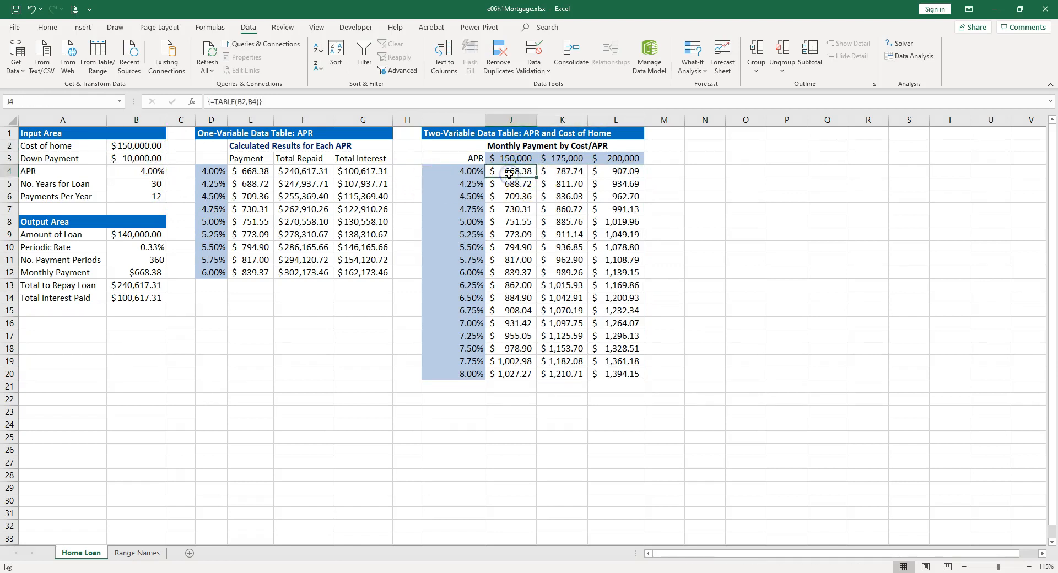
pyautogui.click(151, 171)
pyautogui.click(144, 145)
pyautogui.write('175')
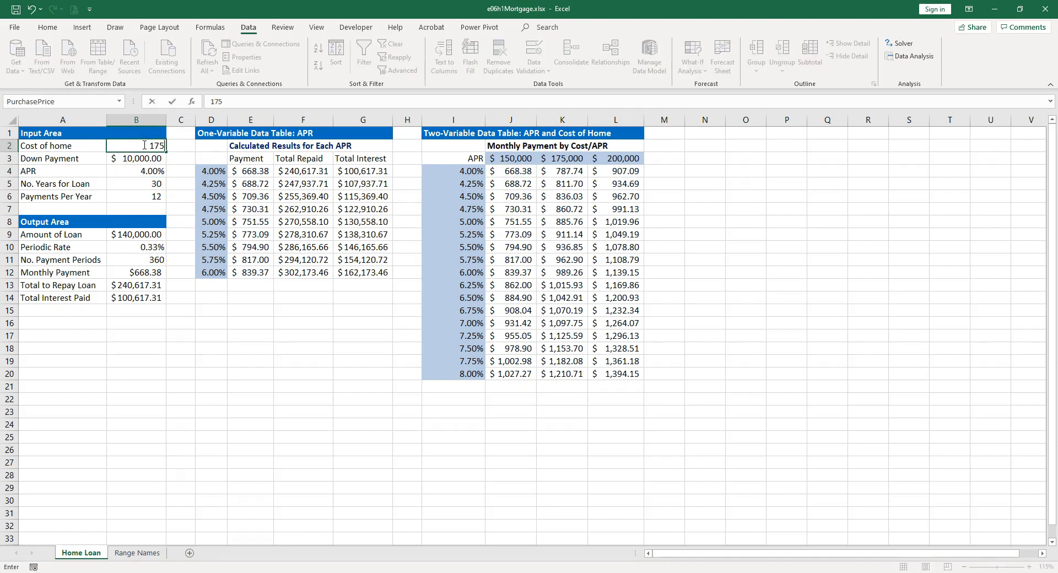
pyautogui.write(',000')
pyautogui.press('Return')
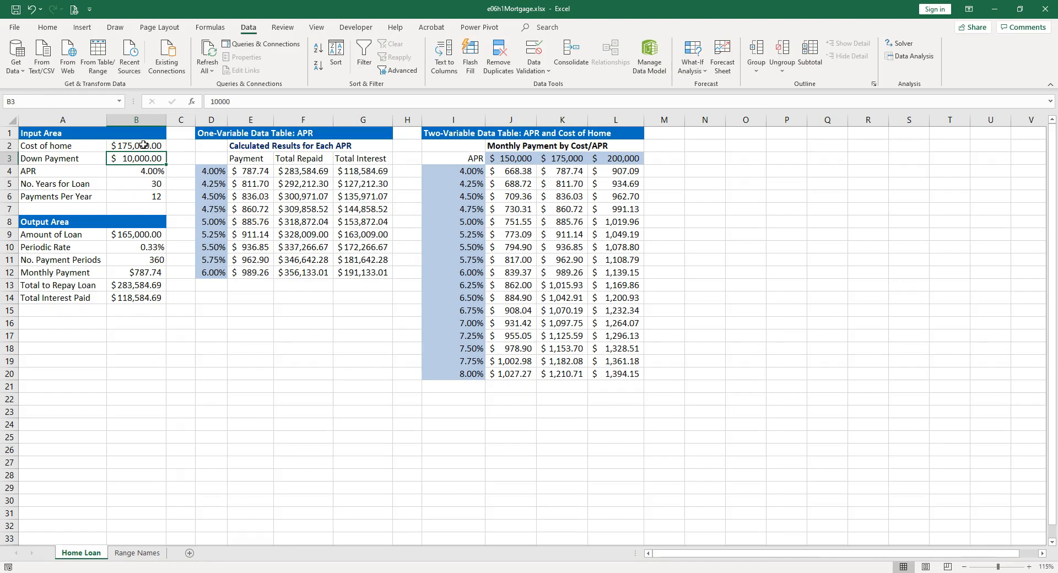
pyautogui.click(146, 272)
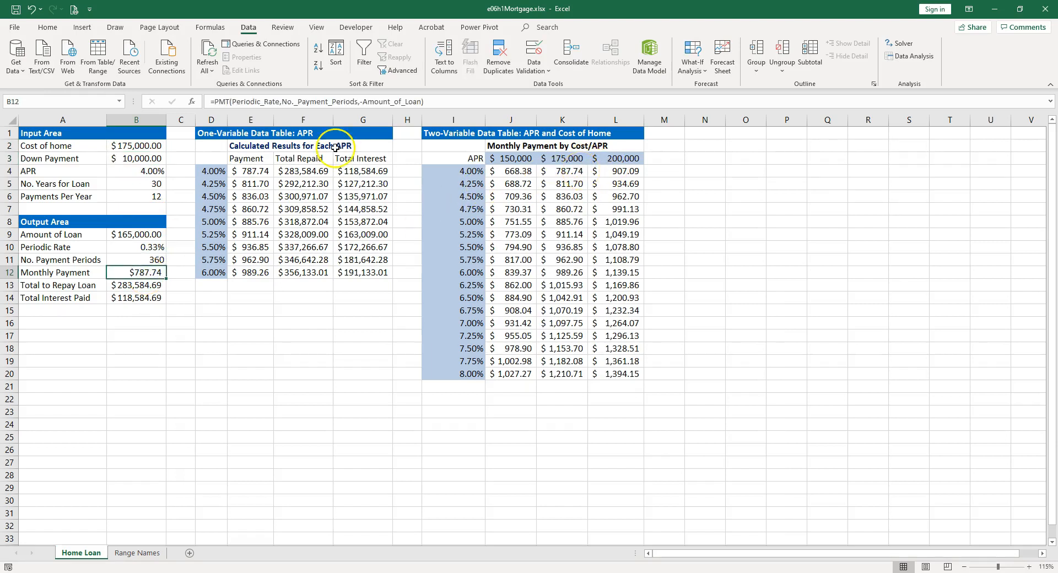
pyautogui.click(32, 8)
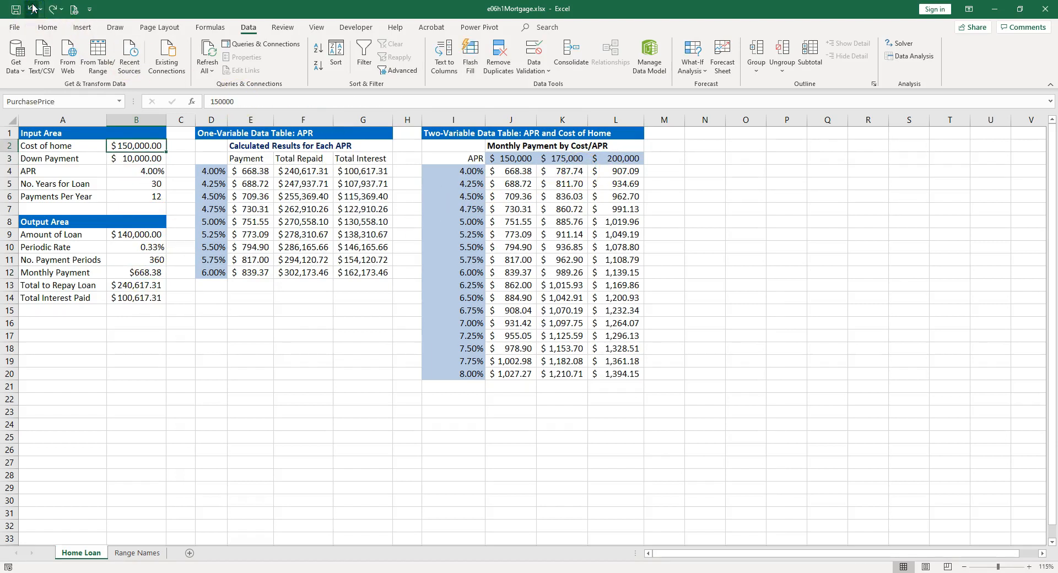